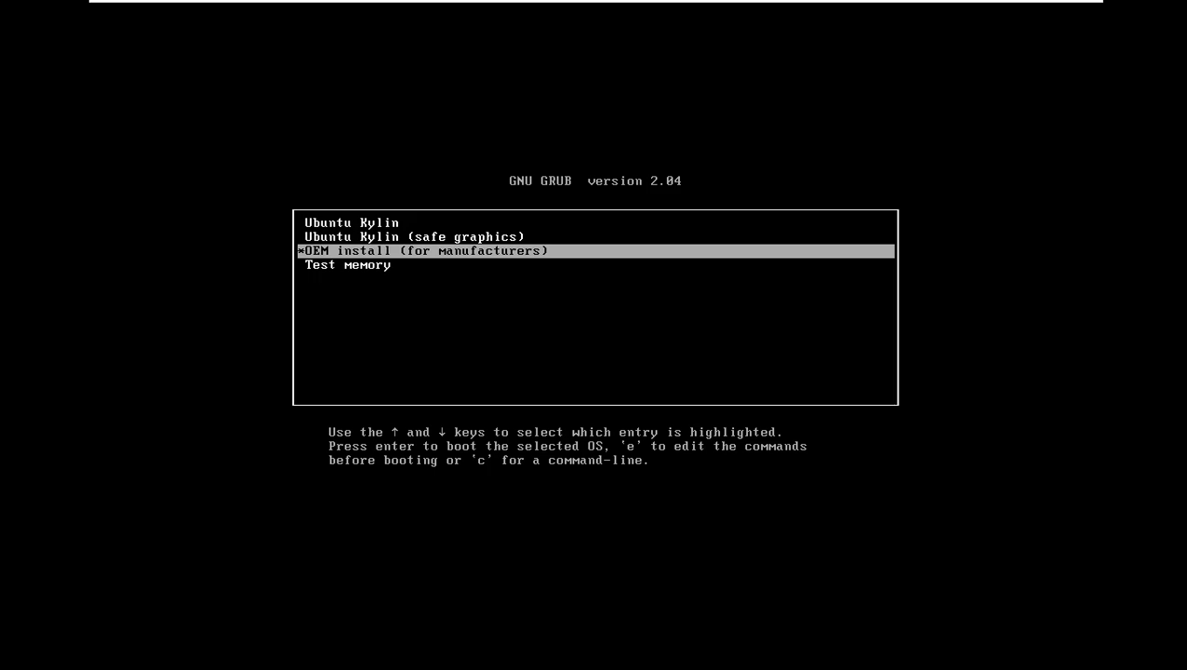
Step: Boot the regular 'Ubuntu Kylin' entry from the GNU GRUB 2.04 menu
key("Down")
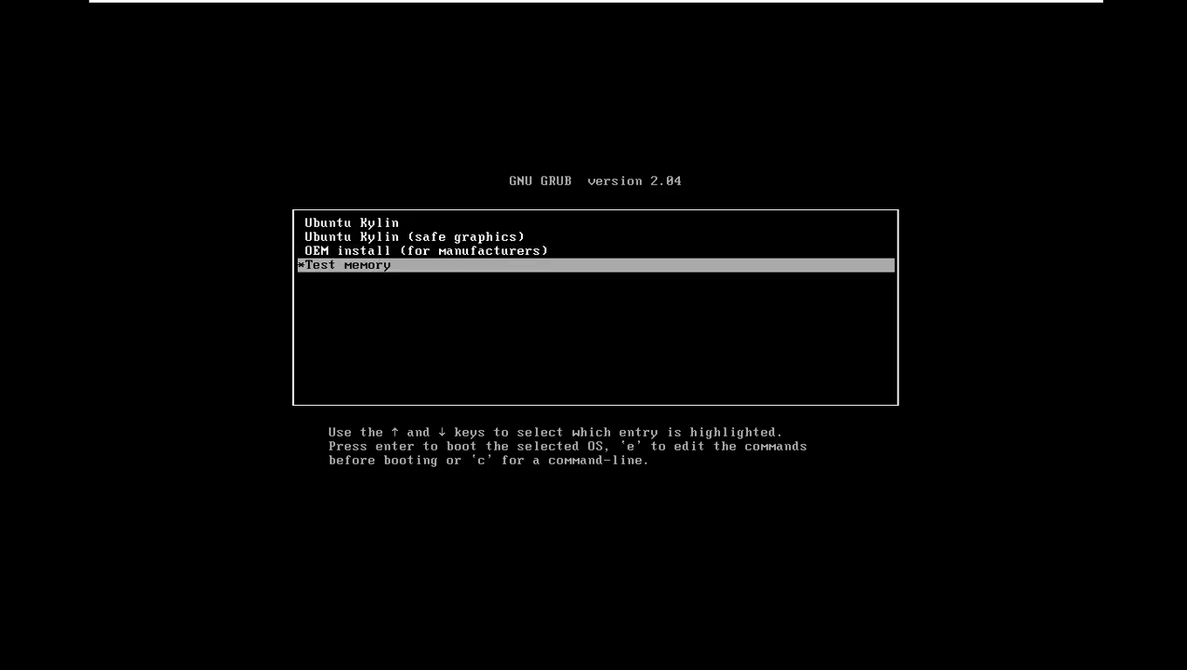
key("Up")
key("Up")
key("Up")
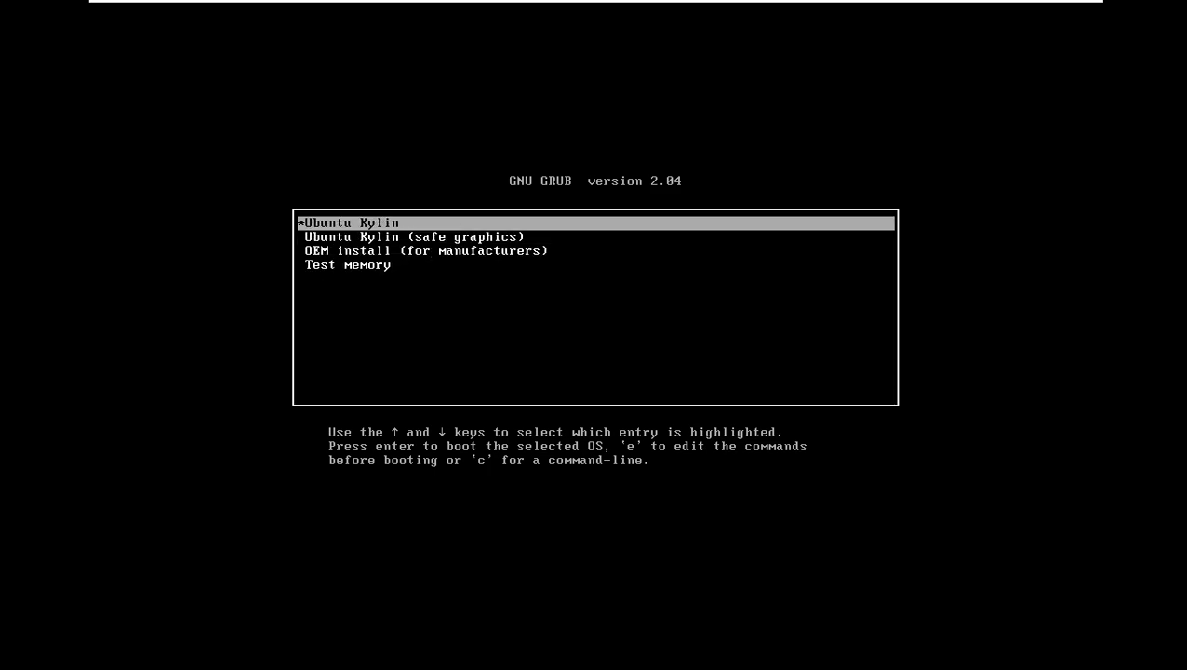
key("Return")
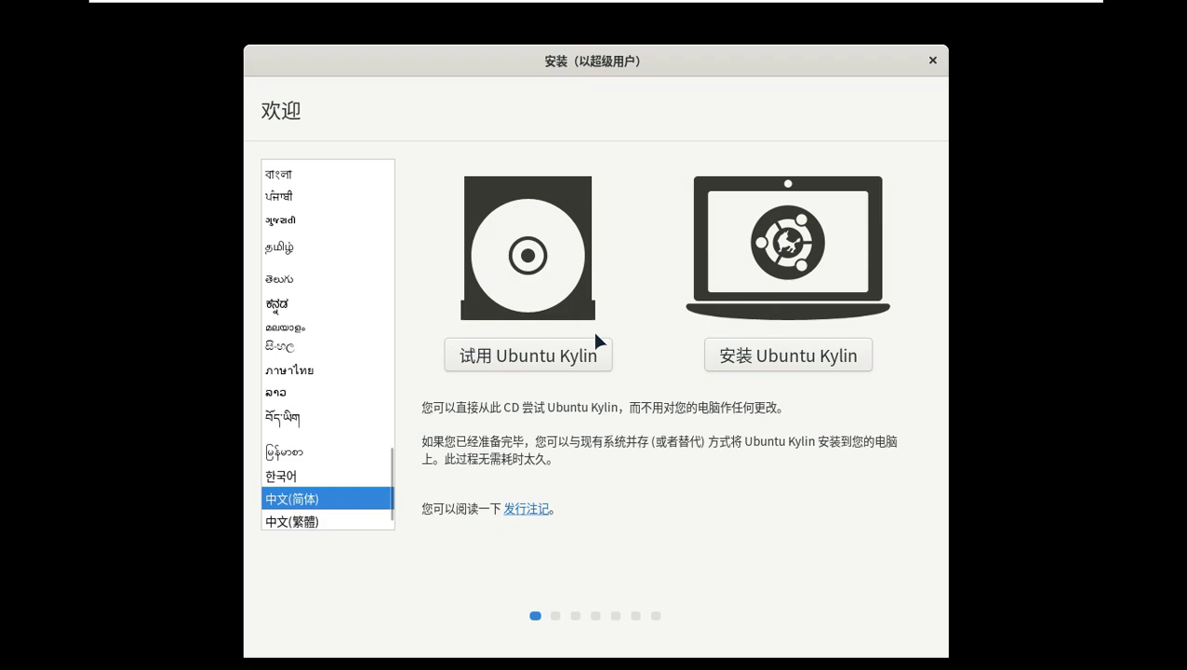
Step: Switch the installer language to English and start Install Ubuntu Kylin
left_click_drag(389, 470, 401, 171)
left_click(305, 375)
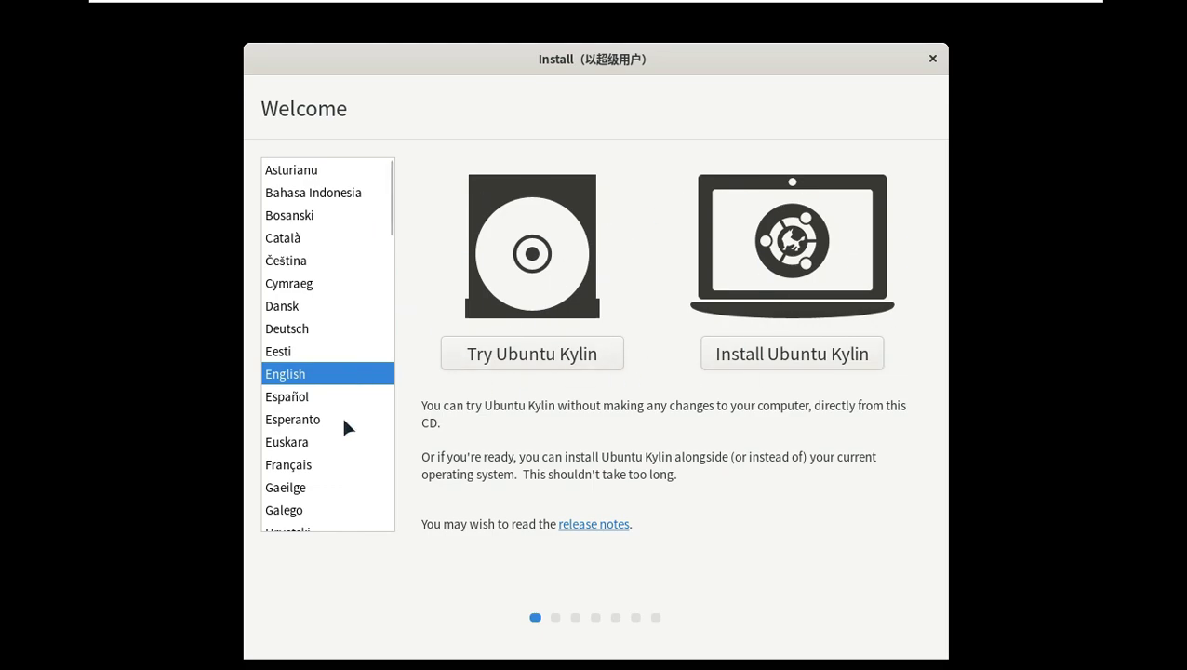
scroll(352, 447, "down", 15)
scroll(351, 447, "up", 15)
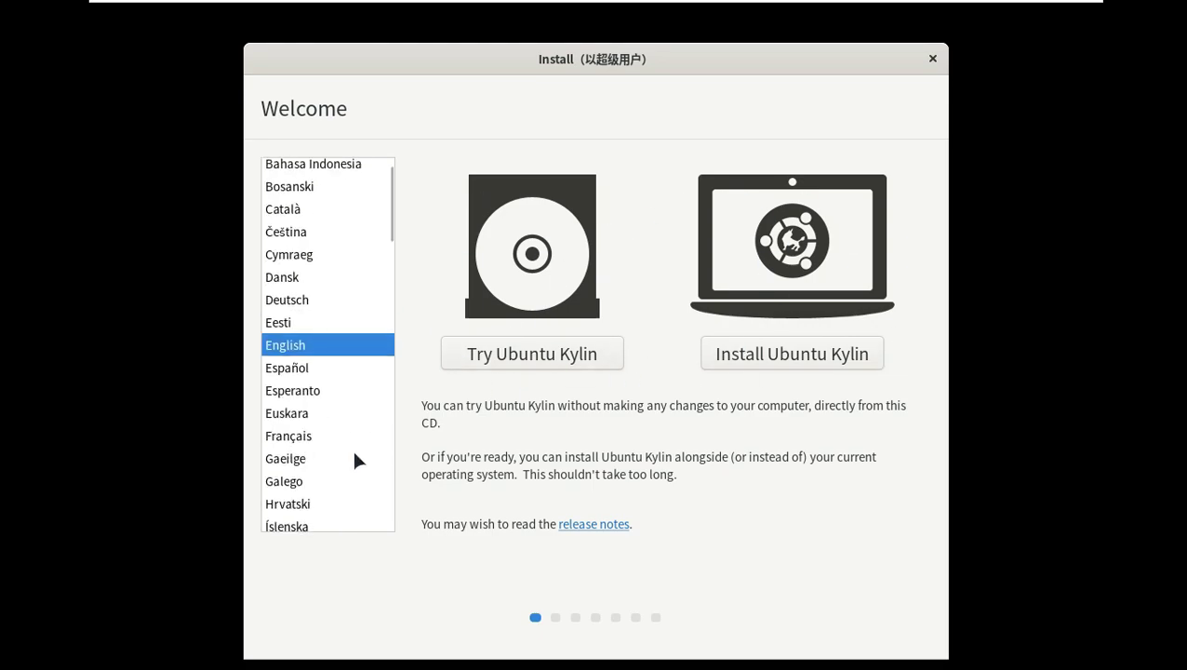
left_click(791, 355)
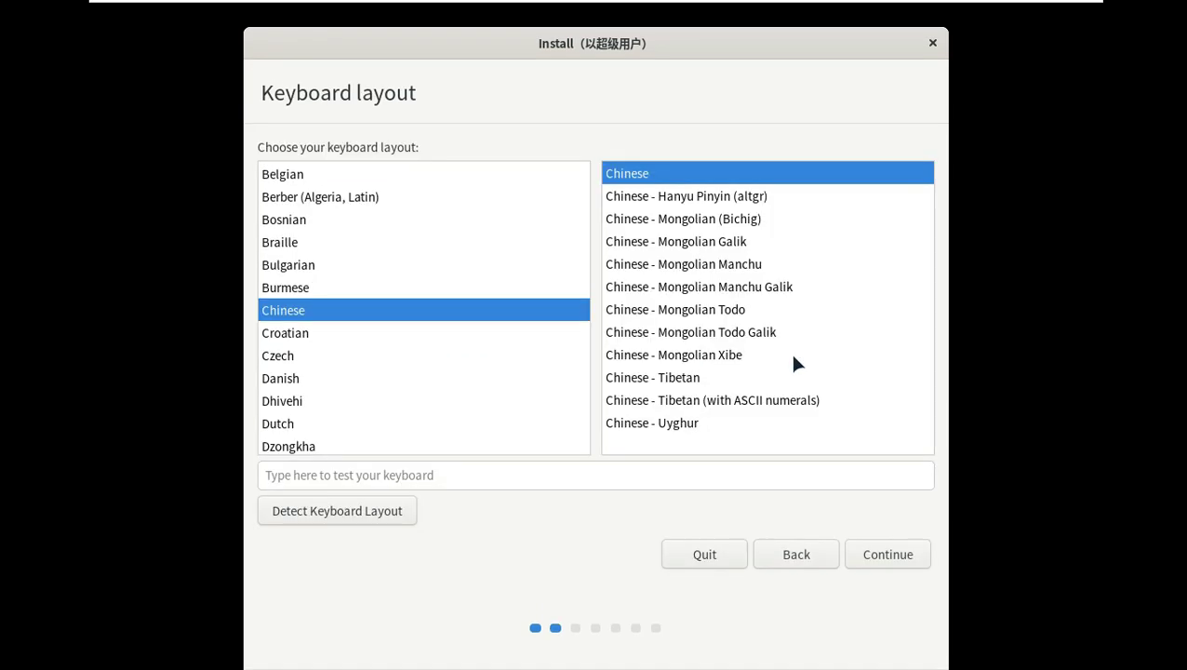
Step: Choose the English (US) keyboard layout, then enable installing third-party software
scroll(441, 345, "down", 5)
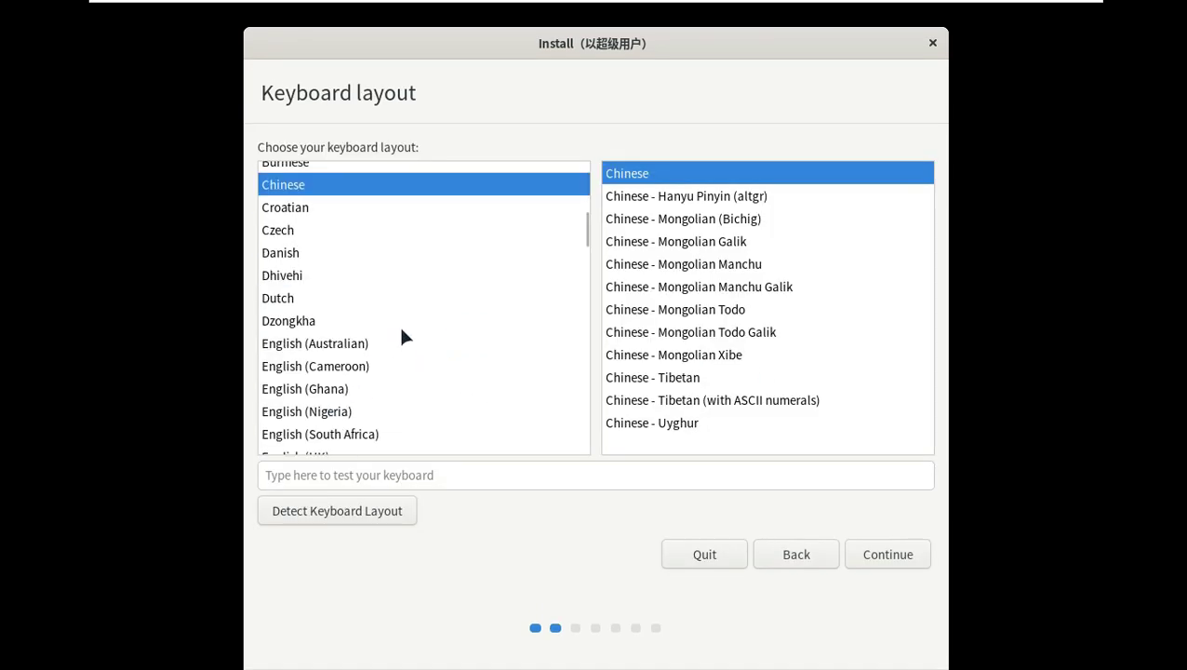
left_click(344, 302)
left_click(308, 445)
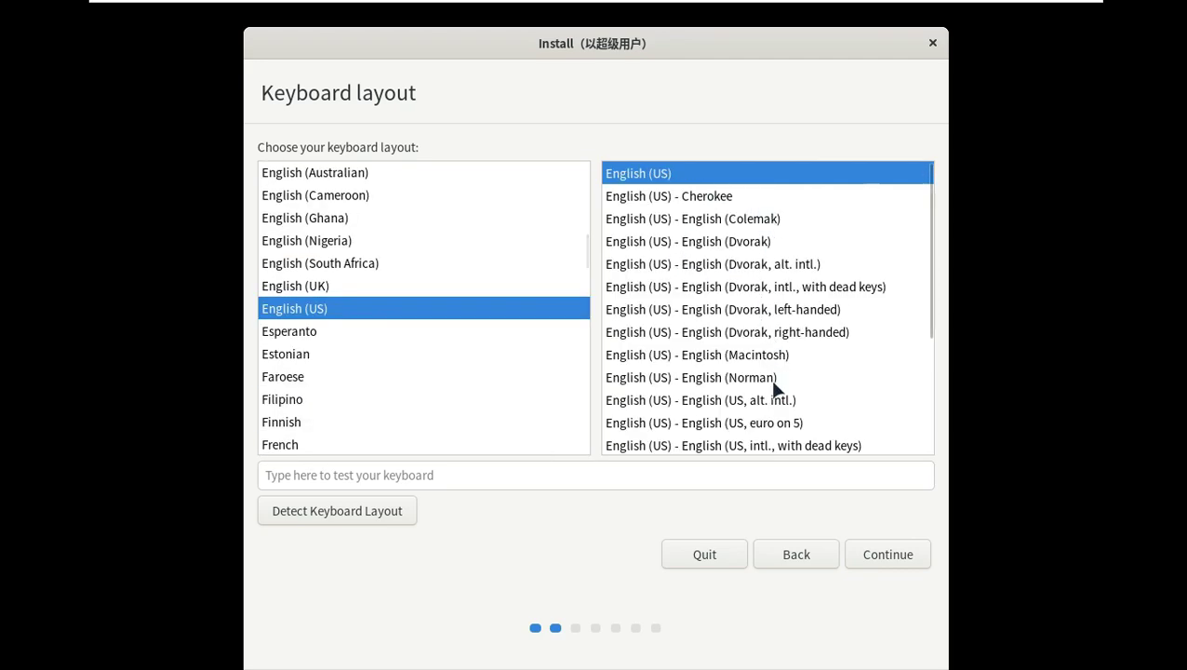
scroll(764, 409, "down", 2)
scroll(763, 415, "down", 2)
scroll(749, 390, "up", 4)
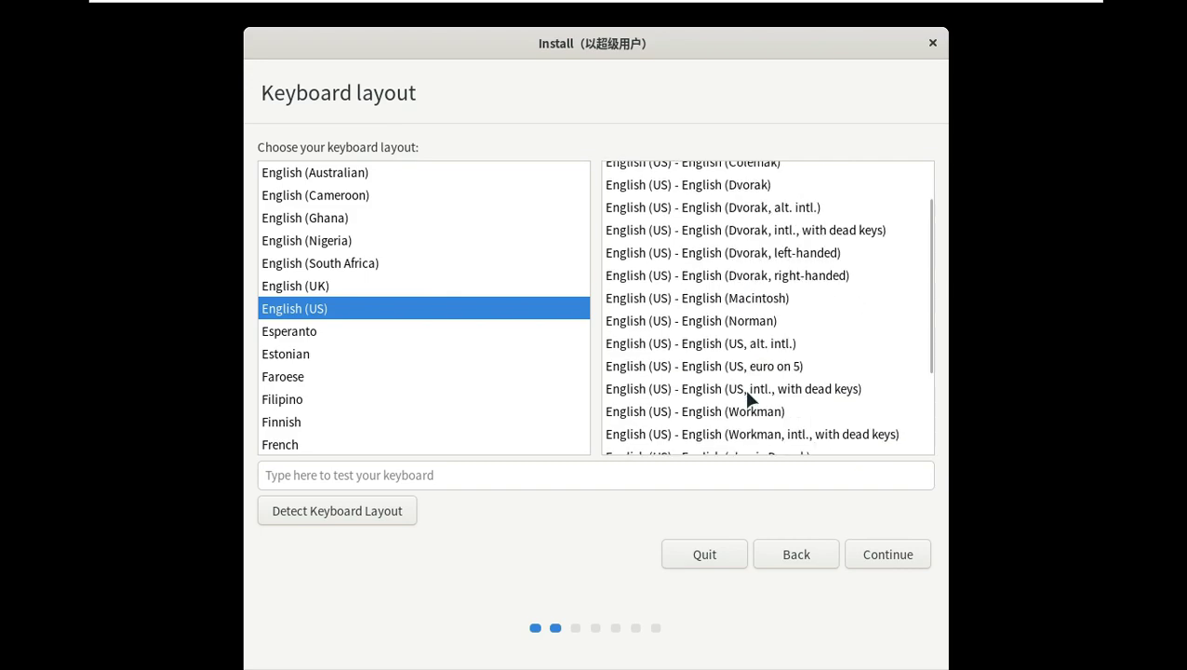
left_click(860, 556)
left_click(330, 355)
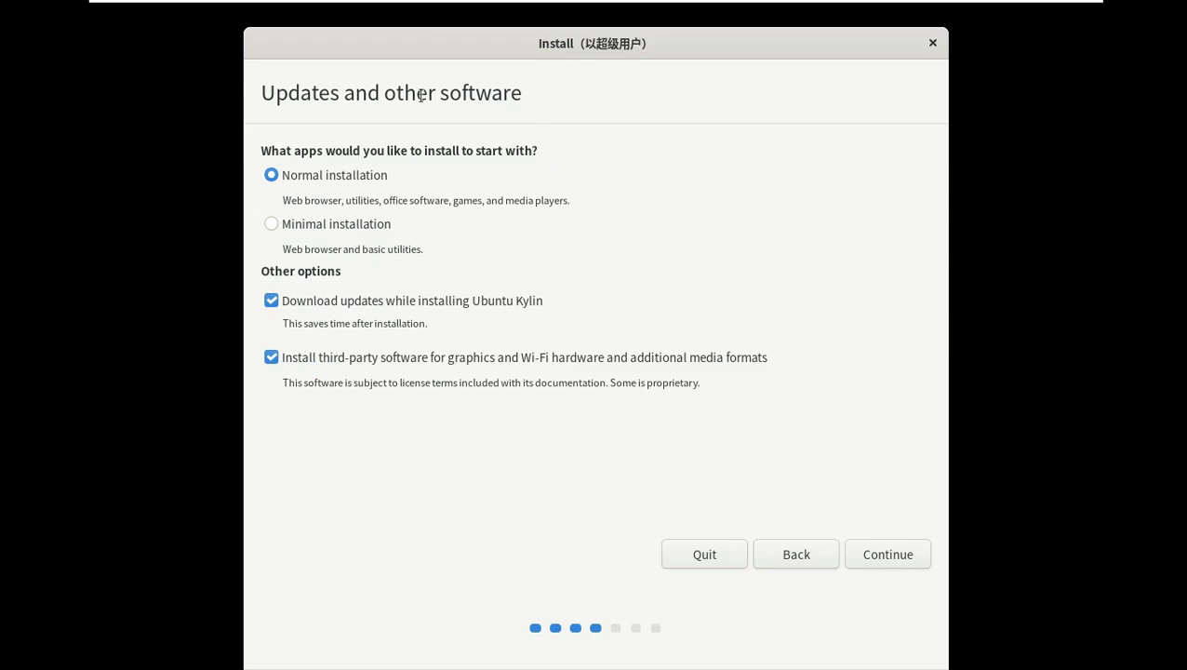
Step: Accept Normal installation with updates and third-party software and continue to Installation type
left_click(883, 554)
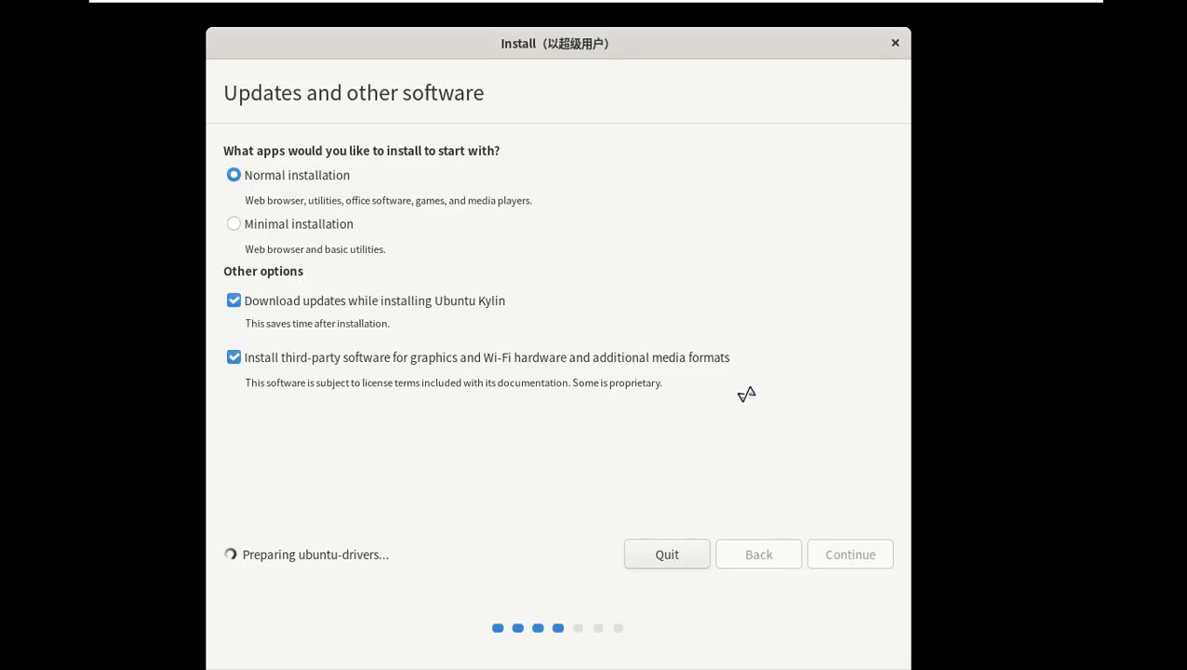
Step: Leave the Advanced features disk option set to None
key("Return")
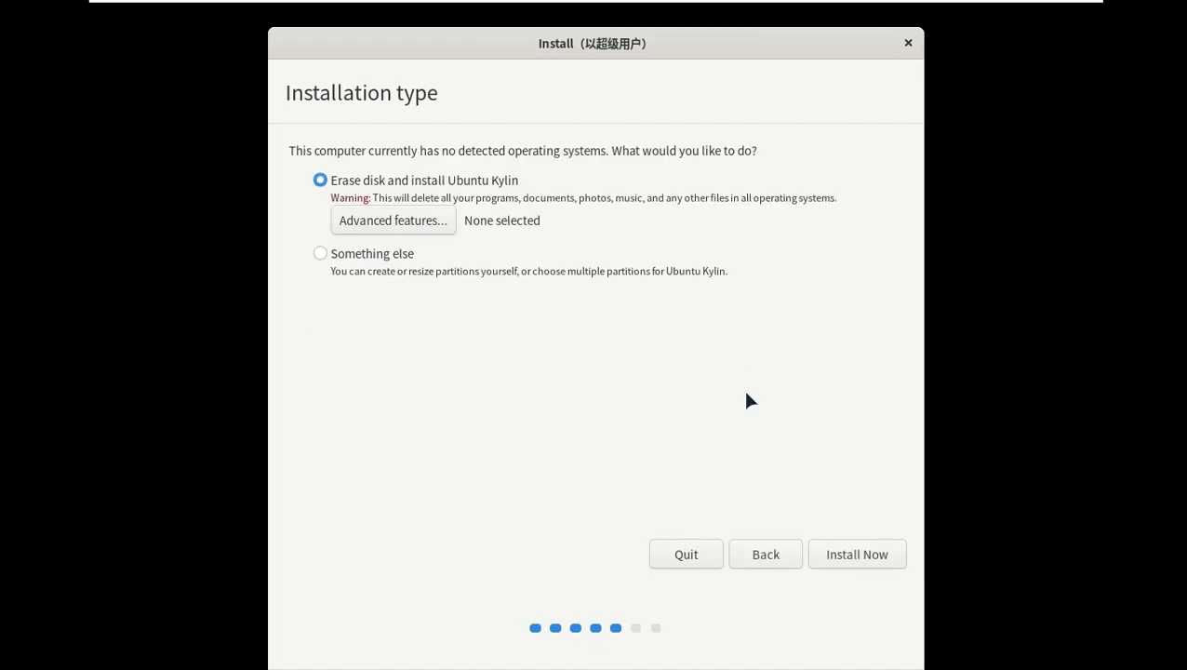
left_click(428, 225)
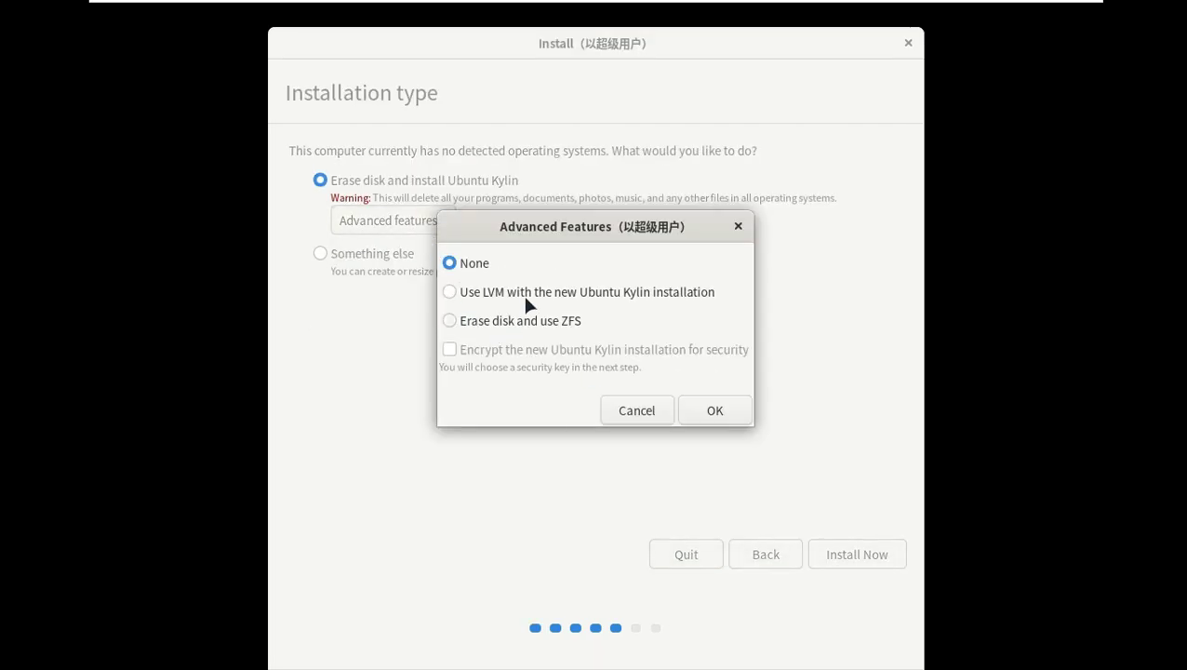
left_click(519, 295)
left_click(511, 318)
left_click(503, 346)
left_click(472, 264)
left_click(693, 410)
Step: Choose 'Erase disk and install', Install Now, and confirm writing the partition changes
left_click(374, 254)
left_click(383, 180)
left_click(837, 554)
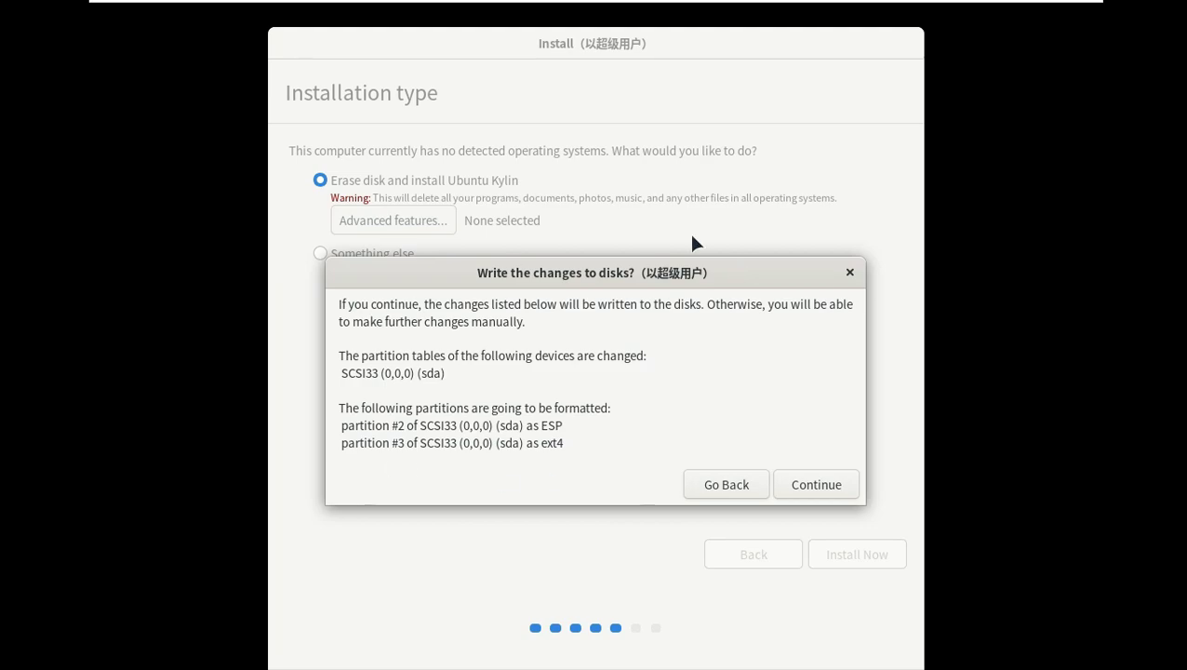
left_click(817, 489)
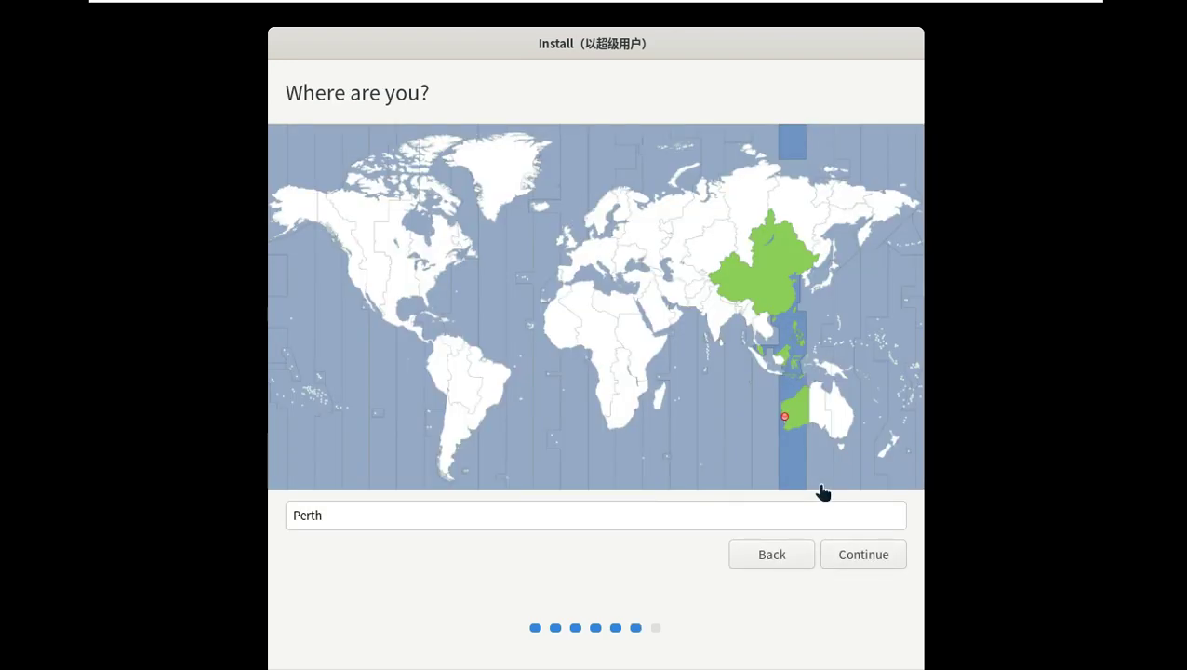
Step: Set the time zone to Los Angeles on the map
left_click(357, 288)
left_click(826, 419)
left_click(849, 451)
left_click(800, 421)
left_click(789, 424)
left_click(350, 275)
left_click(842, 547)
Step: Enable automatic login, enter the user's name, and remove '-virtual-machine' from the computer name
left_click(517, 344)
left_click(477, 163)
type("runboxing")
left_click_drag(509, 191, 686, 214)
key("BackSpace")
left_click(511, 277)
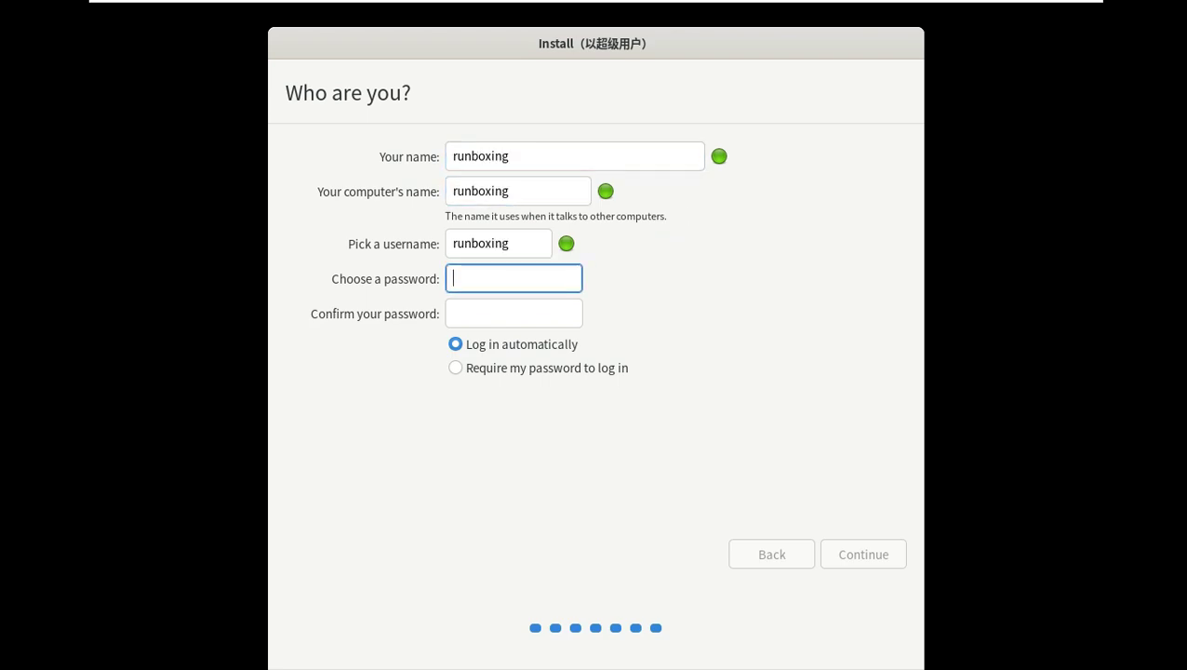
Step: Enter and confirm a five-character account password, then submit to begin installing
left_click(513, 313)
key("shift+Tab")
key("BackSpace")
key("Tab")
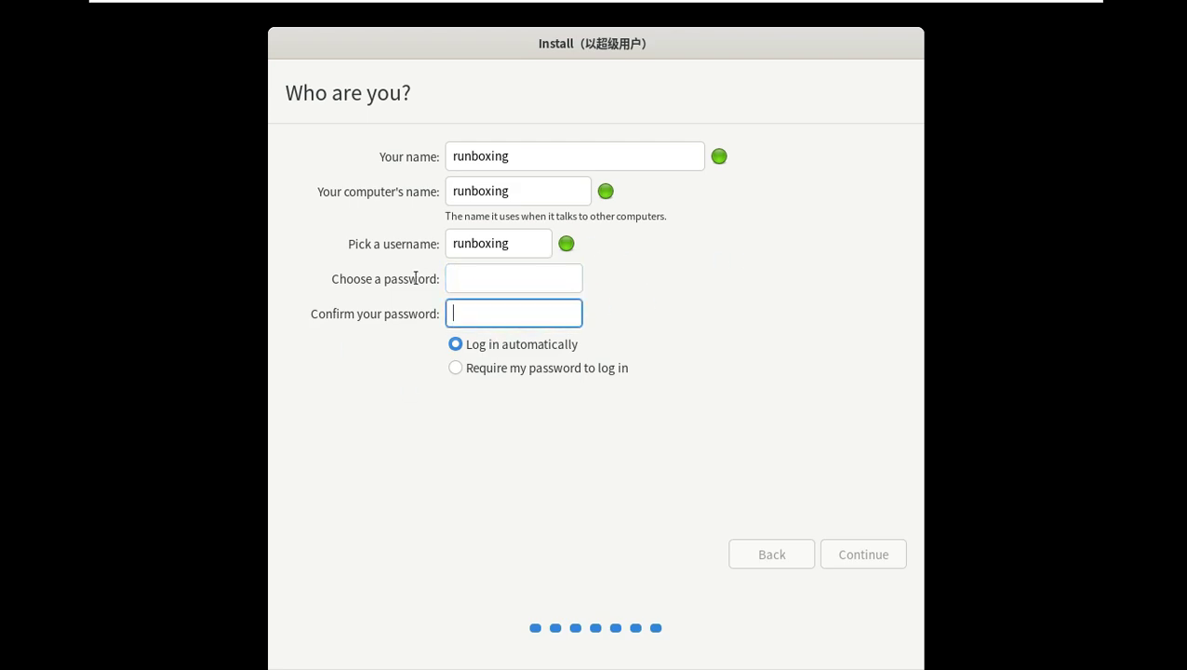
left_click(471, 271)
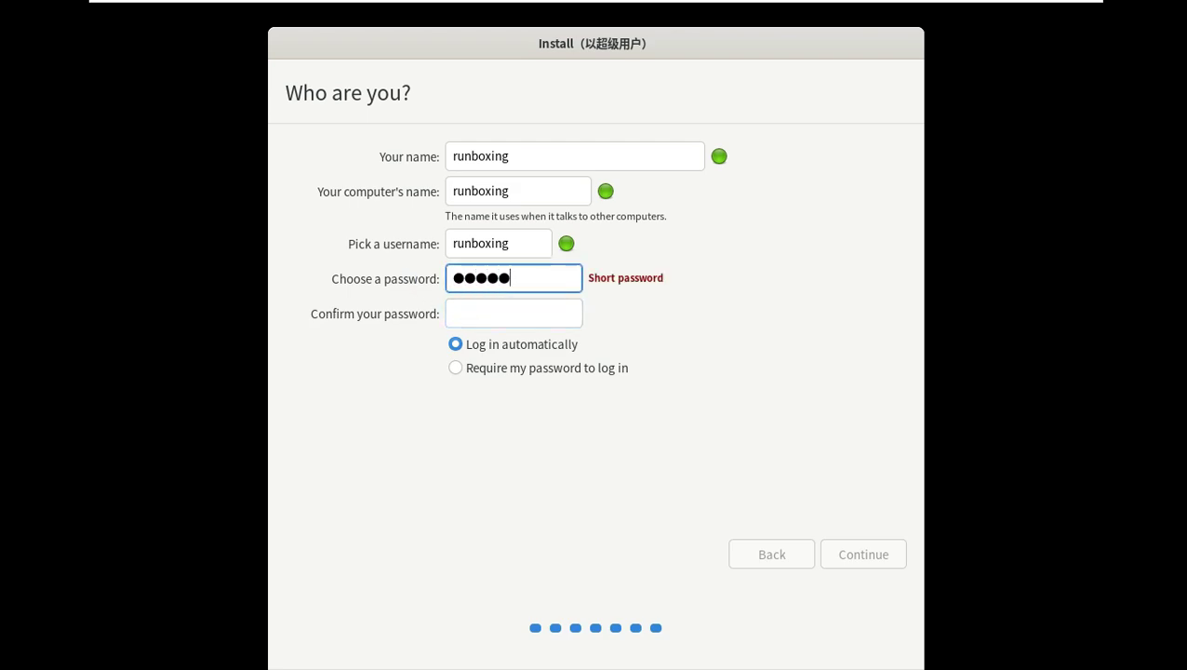
left_click(476, 307)
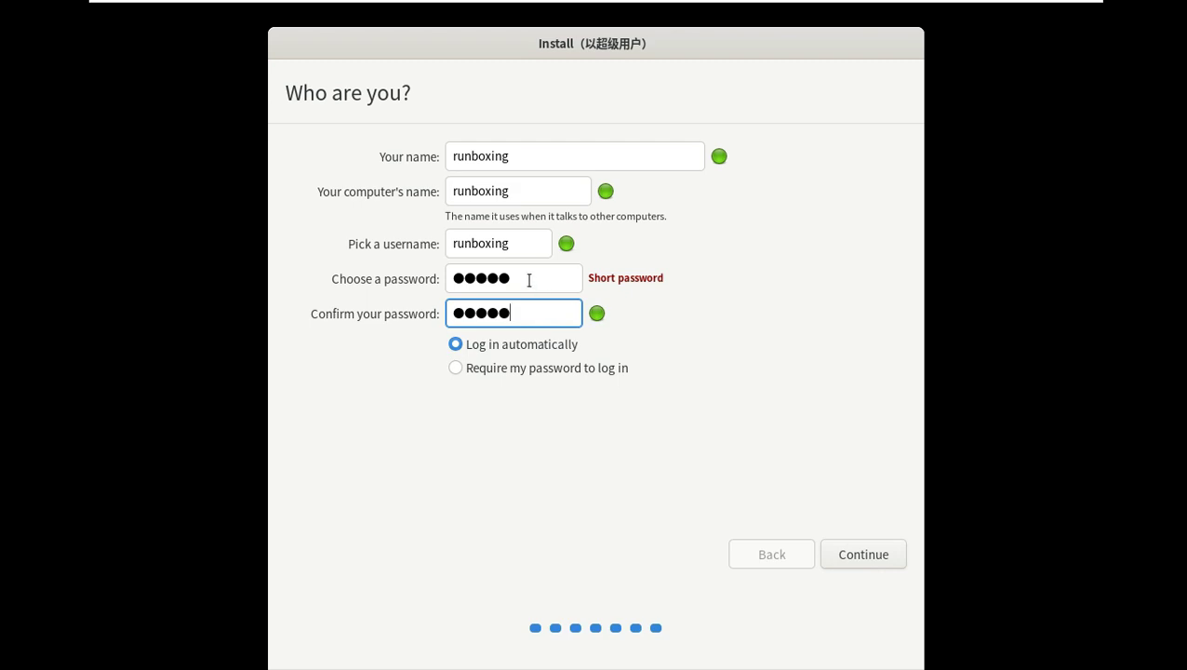
left_click(855, 545)
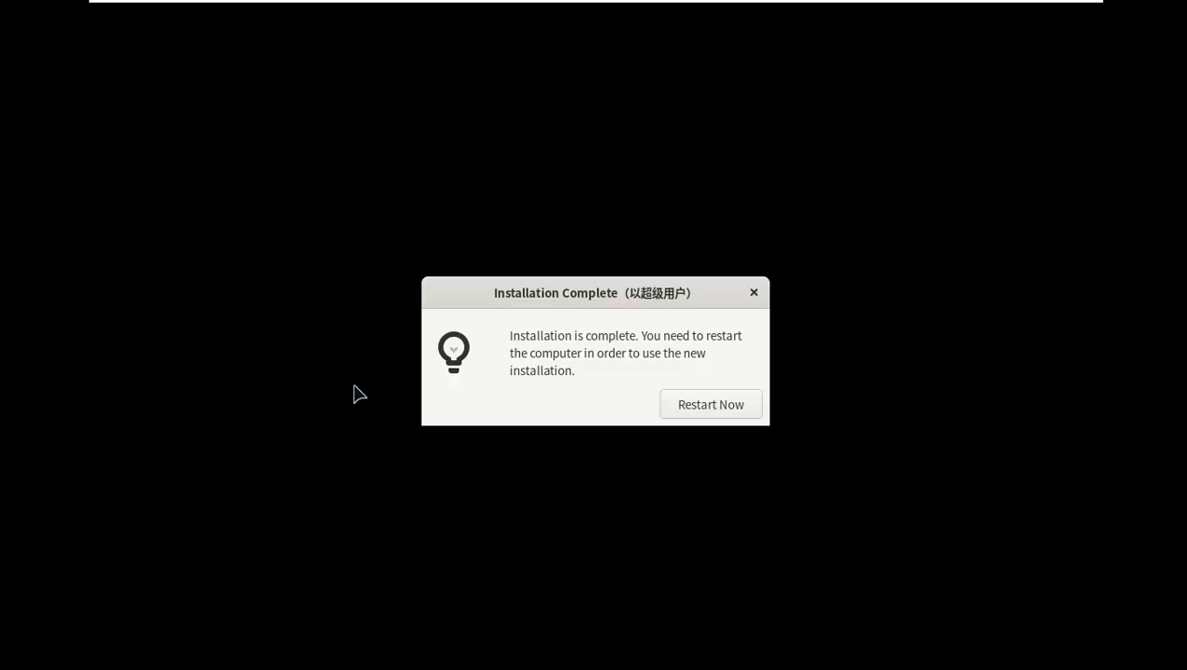
Step: Choose Restart Now in the Installation Complete dialog to reboot into Ubuntu Kylin
left_click(689, 404)
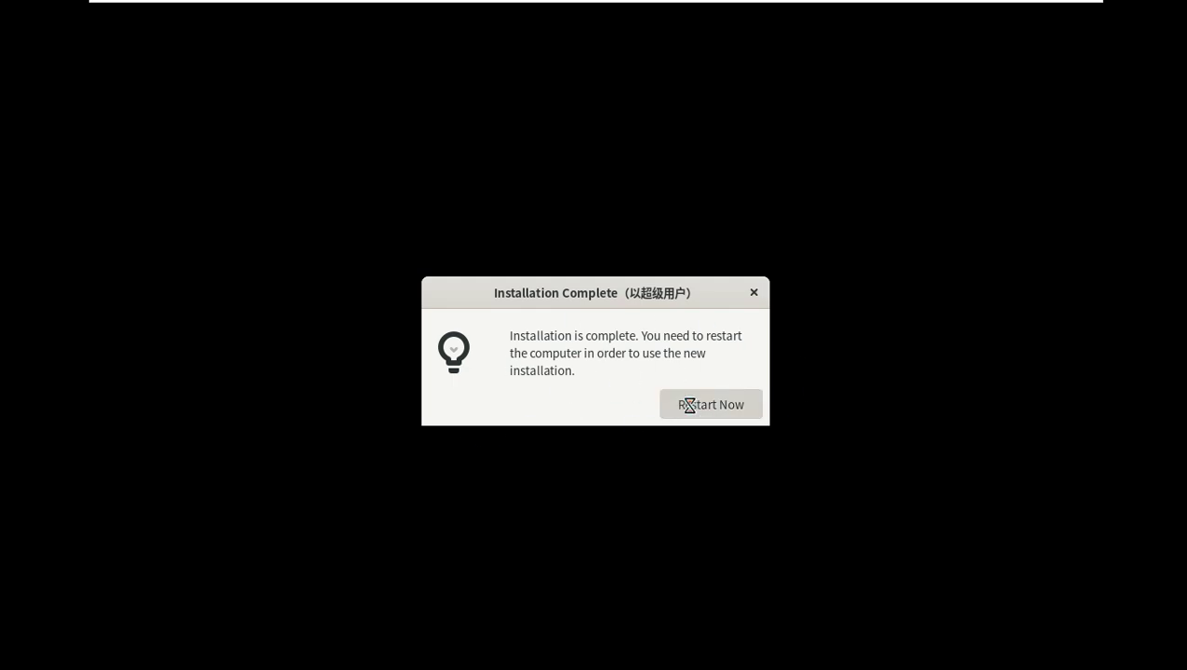
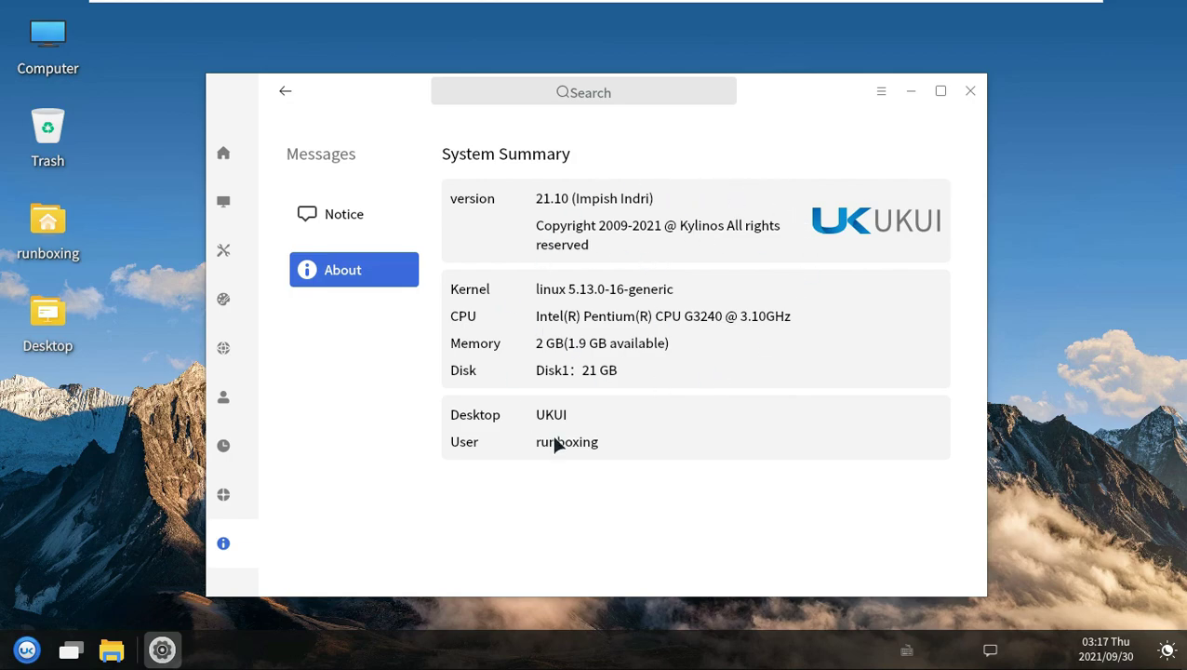
Step: Leave the About summary and go back to the Control Center home page with all categories
left_click(230, 150)
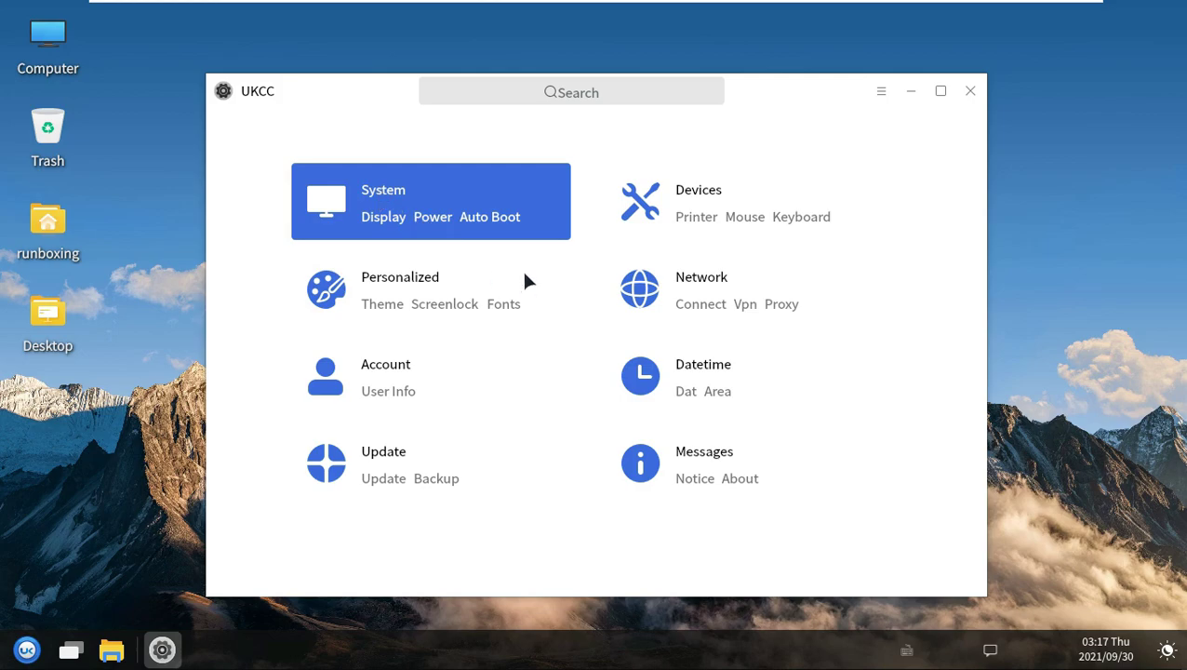
Step: Browse the System pages: Default App, Power and Auto Boot
scroll(949, 403, "down", 5)
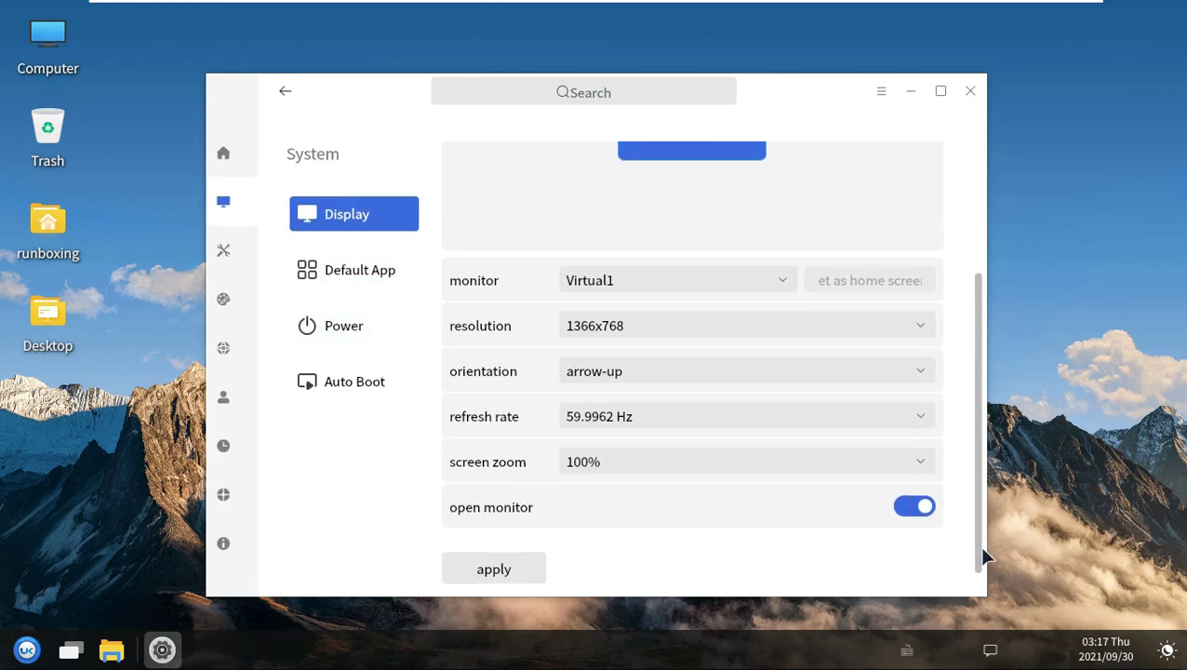
scroll(967, 296, "up", 5)
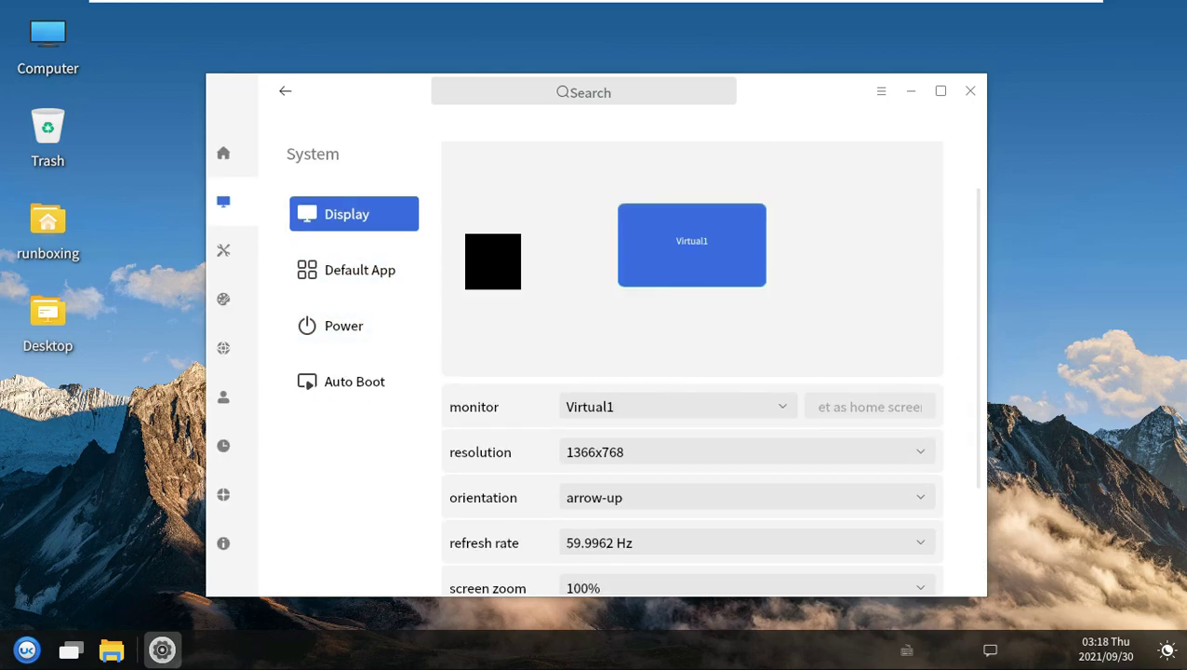
left_click(398, 270)
left_click(353, 319)
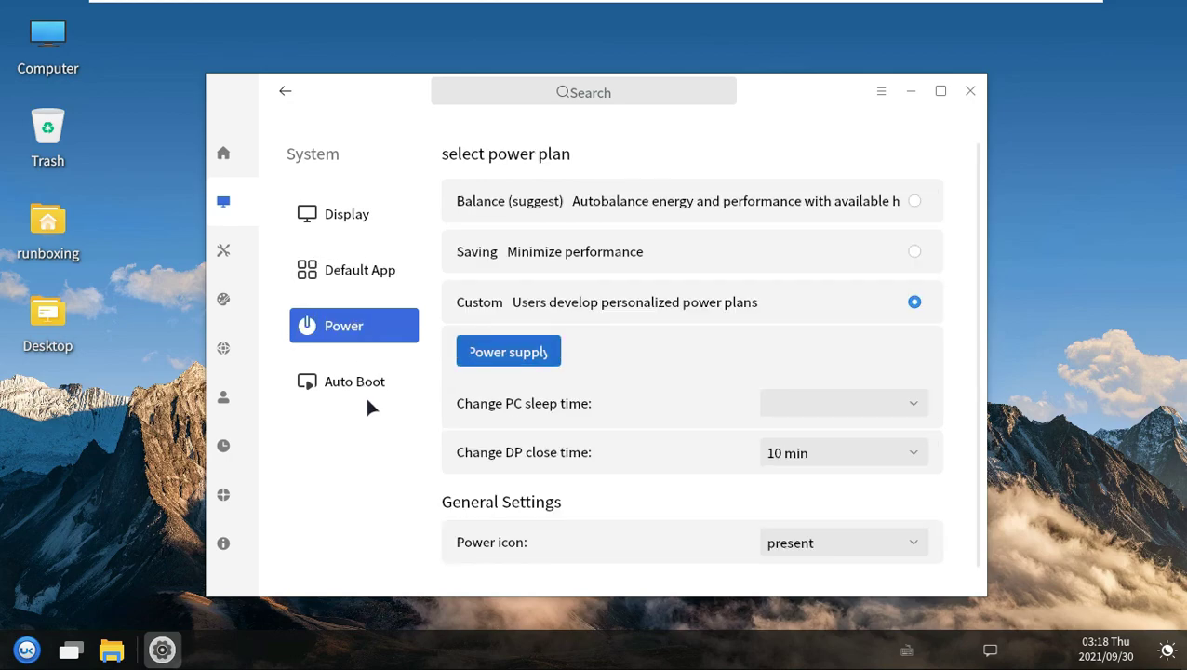
left_click(367, 395)
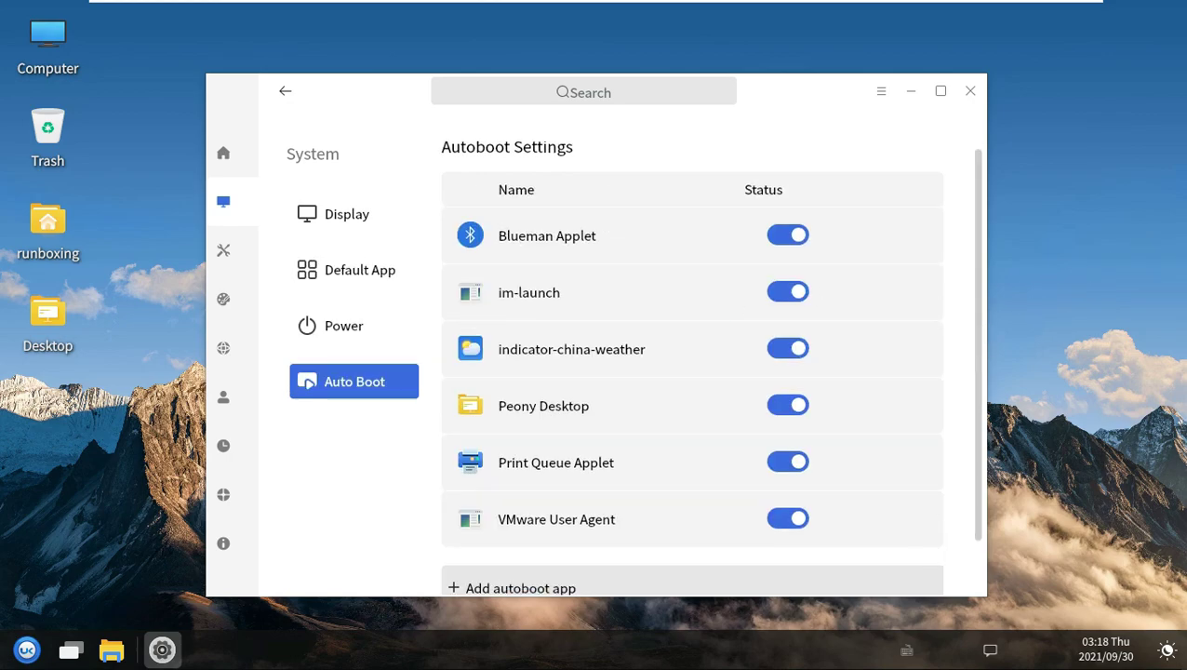
Step: Browse Devices pages (Printer, Mouse, Touchpad, Keyboard, Shortcuts, Audio), then open Personalized Background
left_click(239, 254)
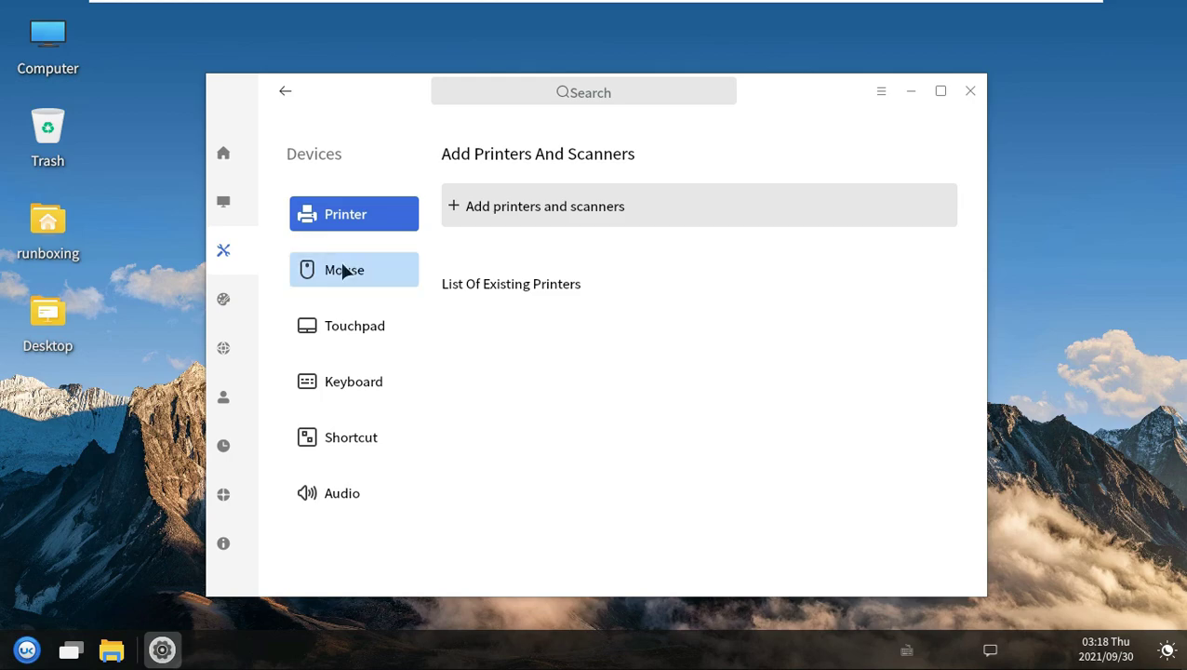
left_click(340, 270)
left_click(358, 327)
left_click(354, 381)
left_click(351, 437)
left_click(351, 493)
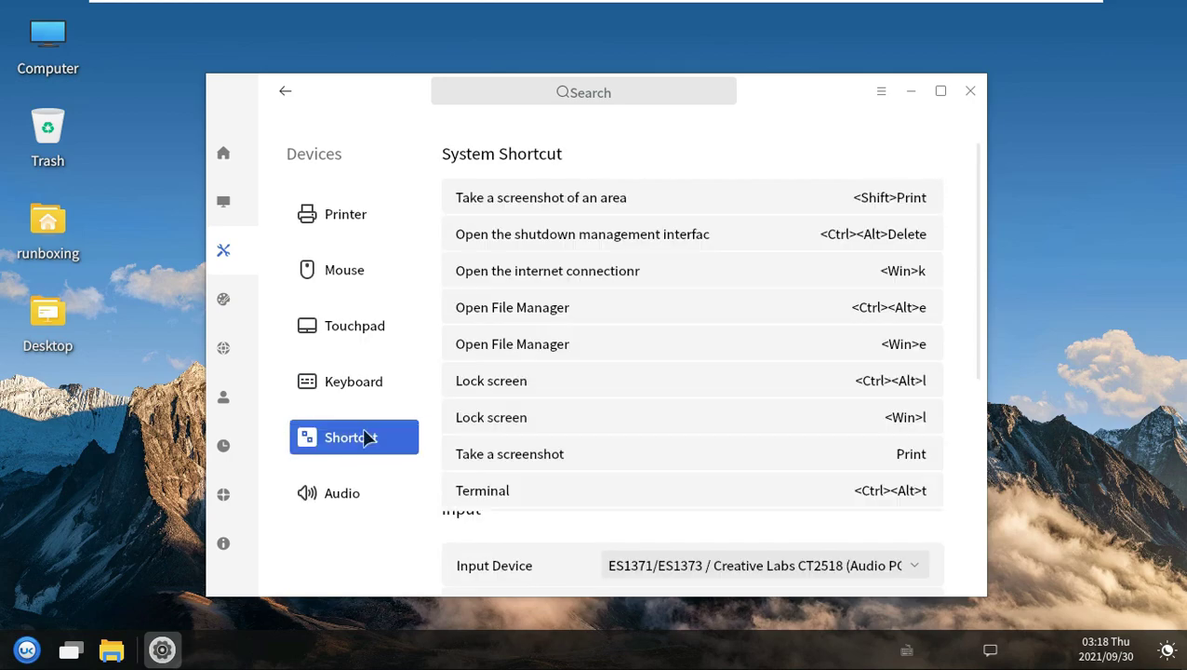
left_click(361, 434)
scroll(441, 304, "down", 3)
left_click(223, 299)
Step: Try the city night photo, then set the horse photo as the desktop wallpaper
scroll(690, 283, "down", 10)
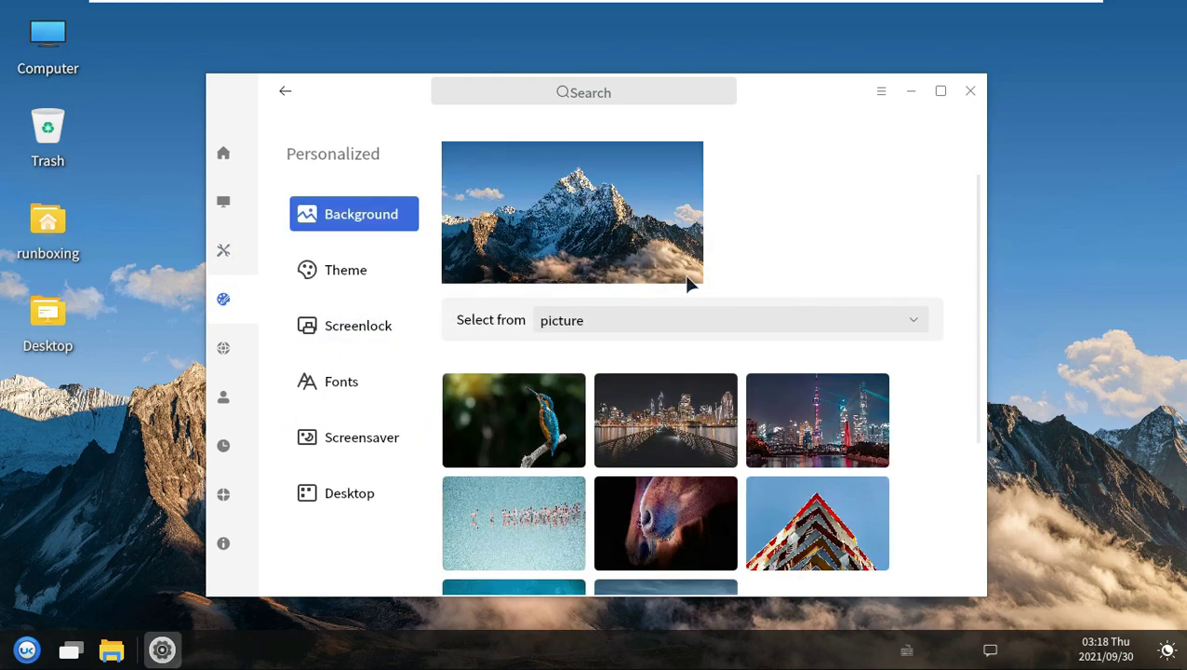
scroll(690, 284, "up", 10)
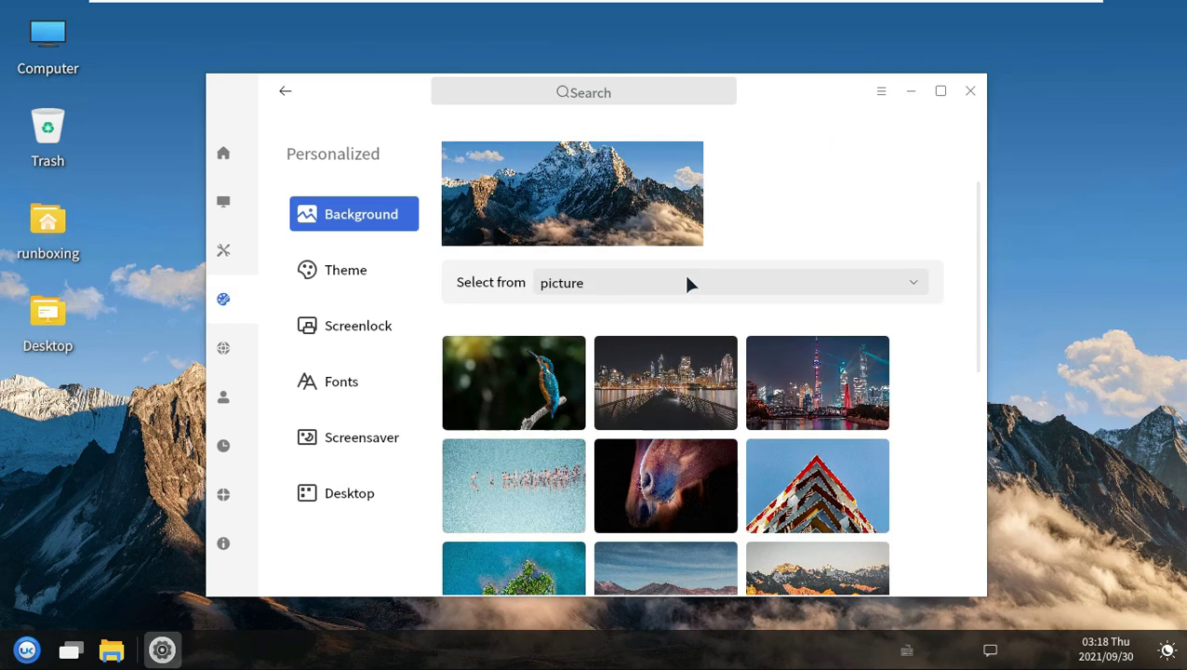
left_click(832, 400)
left_click(683, 478)
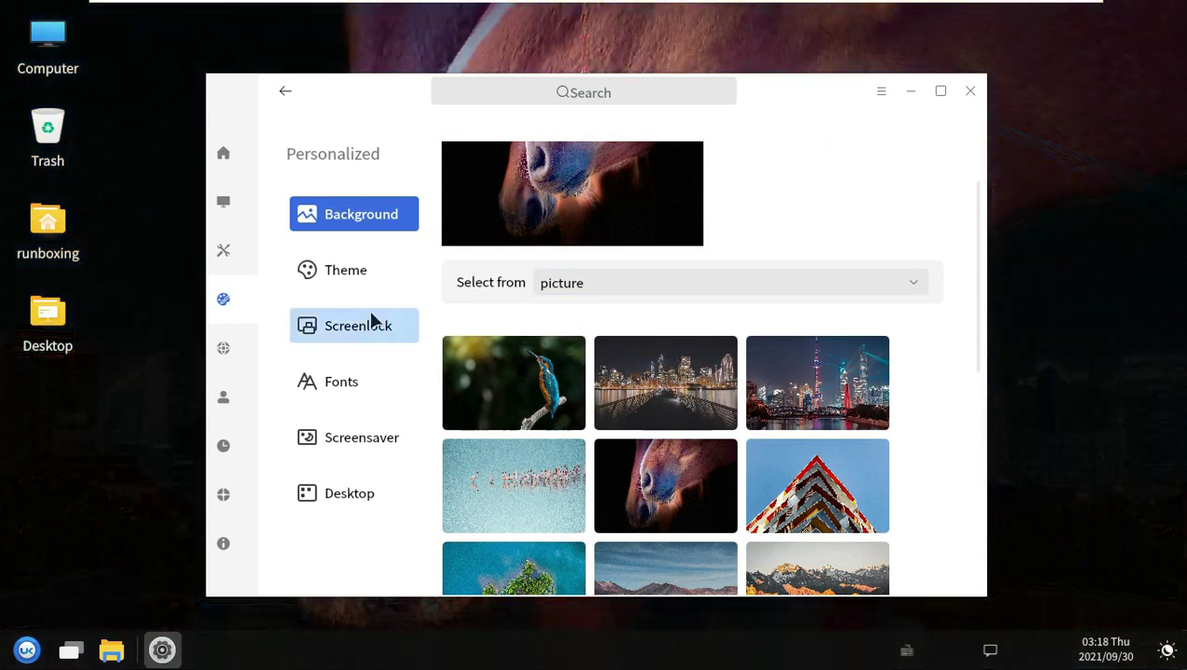
Step: Try the Dark theme and other icon themes, then revert to Default theme and first default icons
left_click(350, 276)
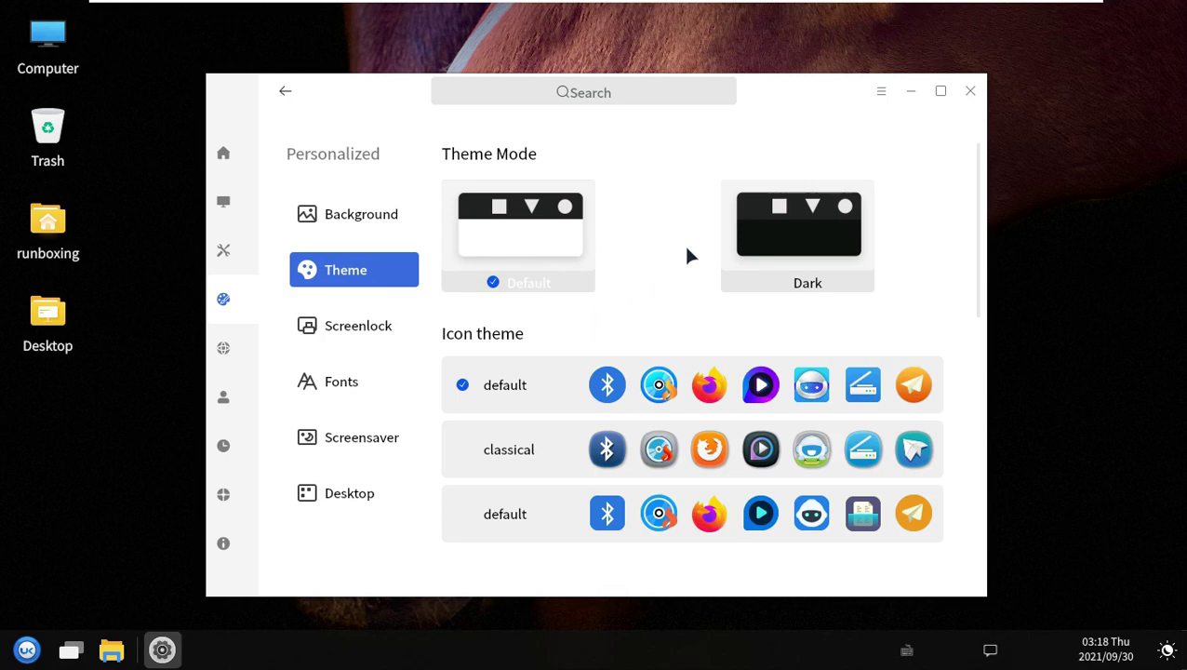
left_click(806, 238)
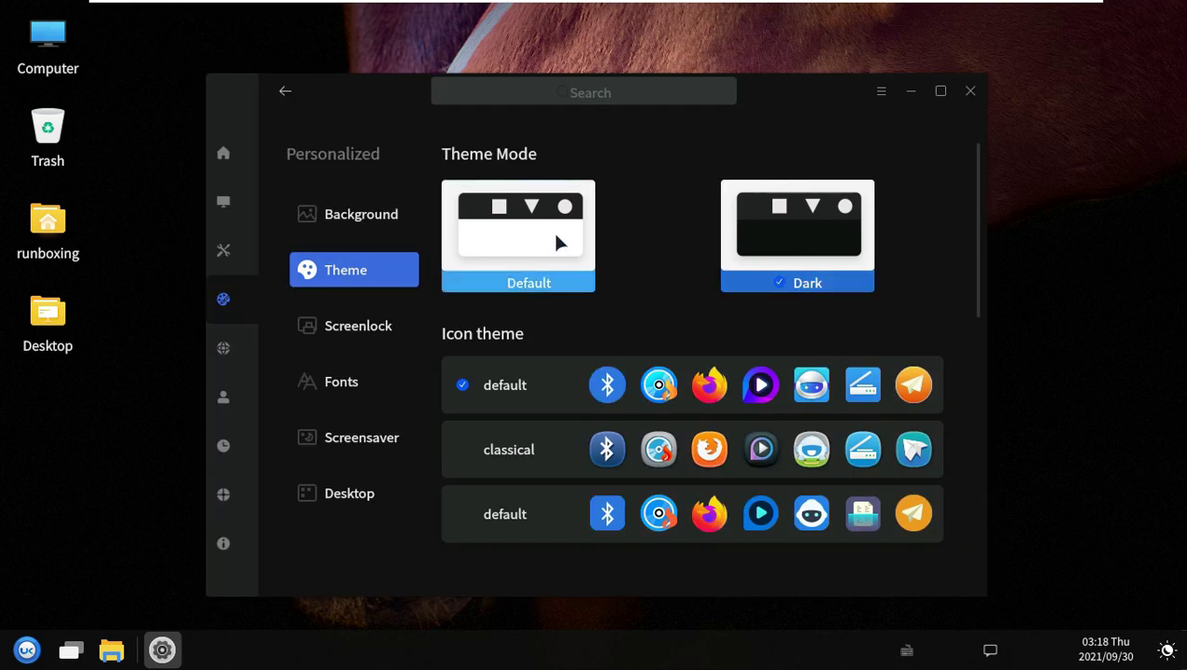
left_click(556, 238)
left_click(533, 456)
left_click(503, 386)
left_click(507, 493)
left_click(505, 387)
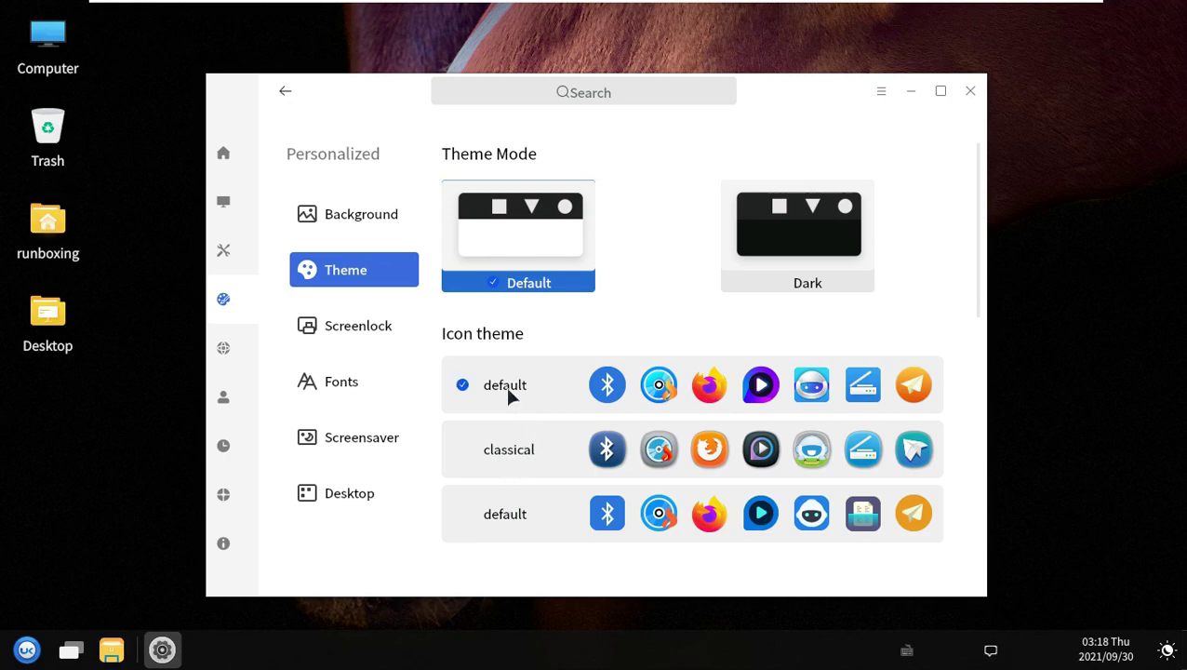
Step: Look over the Screenlock background settings, then go to the Fonts page
left_click(364, 328)
scroll(668, 319, "down", 3)
scroll(532, 411, "down", 2)
scroll(540, 447, "up", 2)
scroll(539, 475, "down", 4)
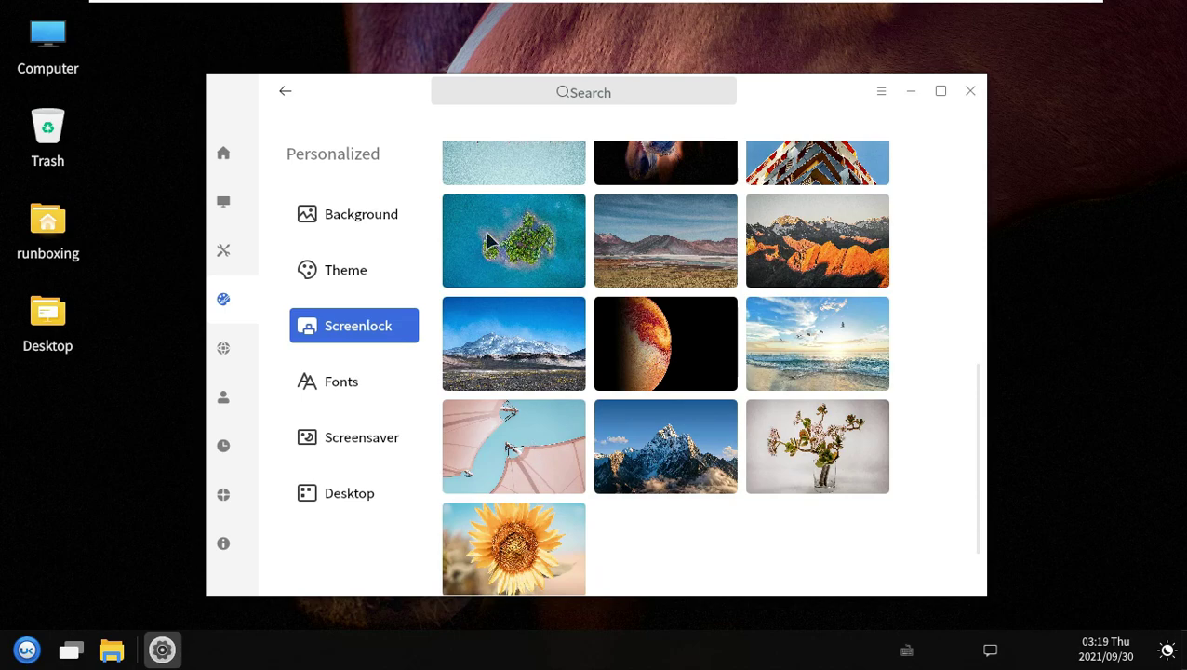
left_click(377, 382)
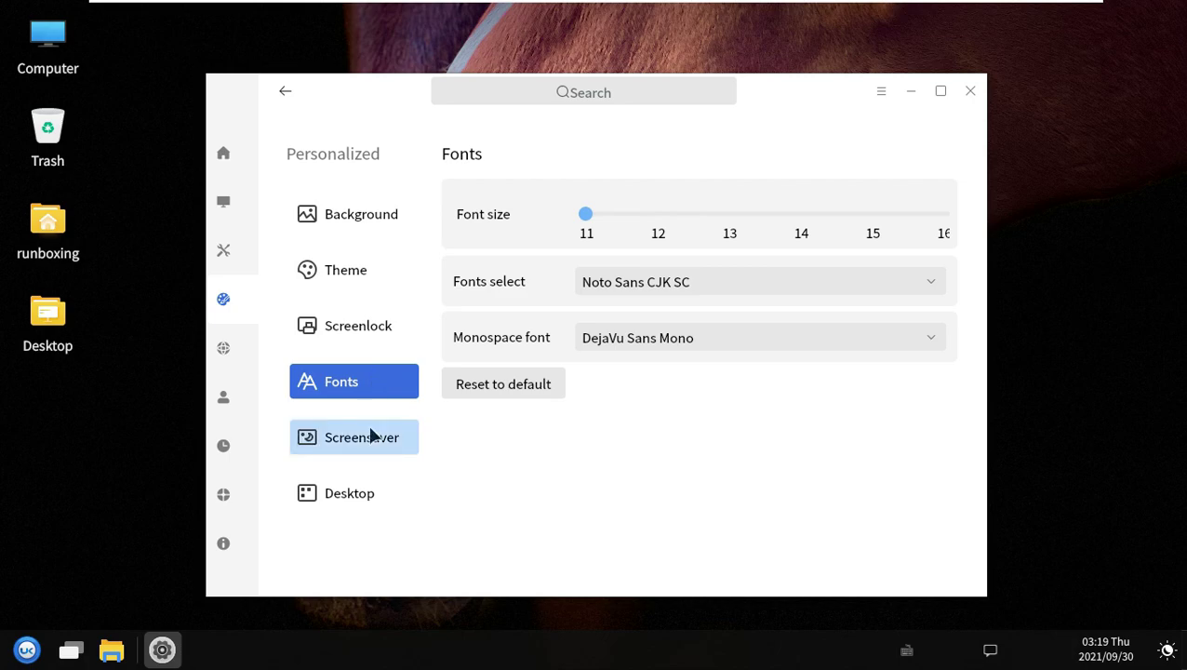
Step: View Screensaver and Desktop settings, then the Network connection, VPN and Proxy pages
left_click(375, 436)
left_click(382, 490)
left_click(400, 439)
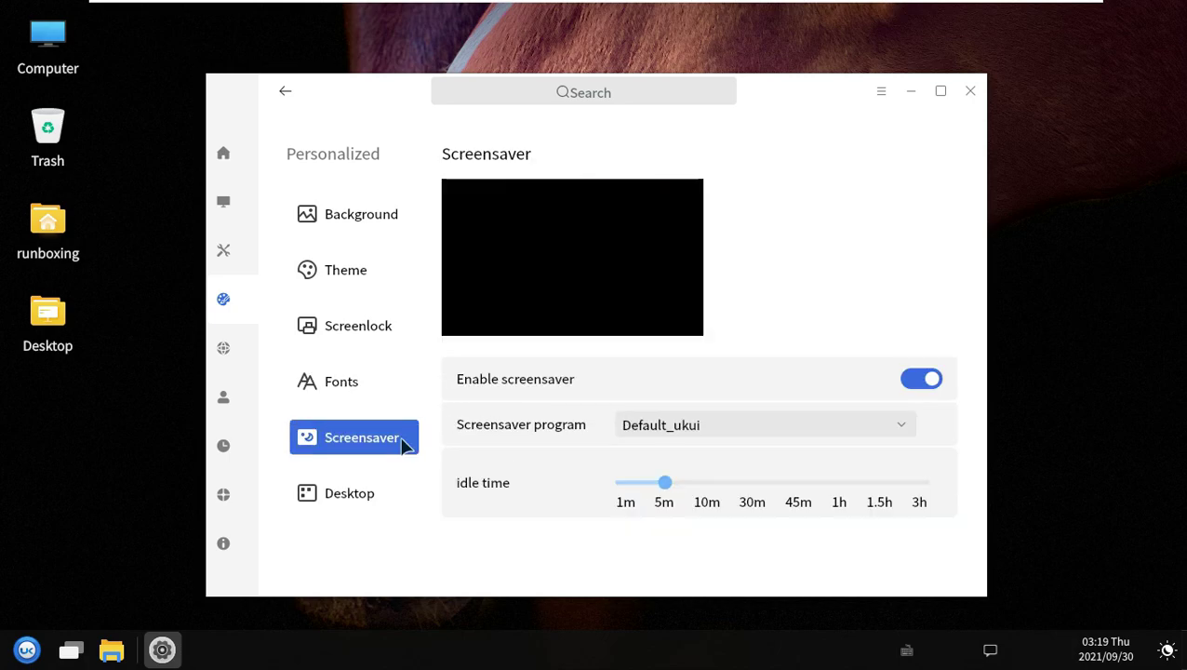
left_click(224, 346)
left_click(355, 279)
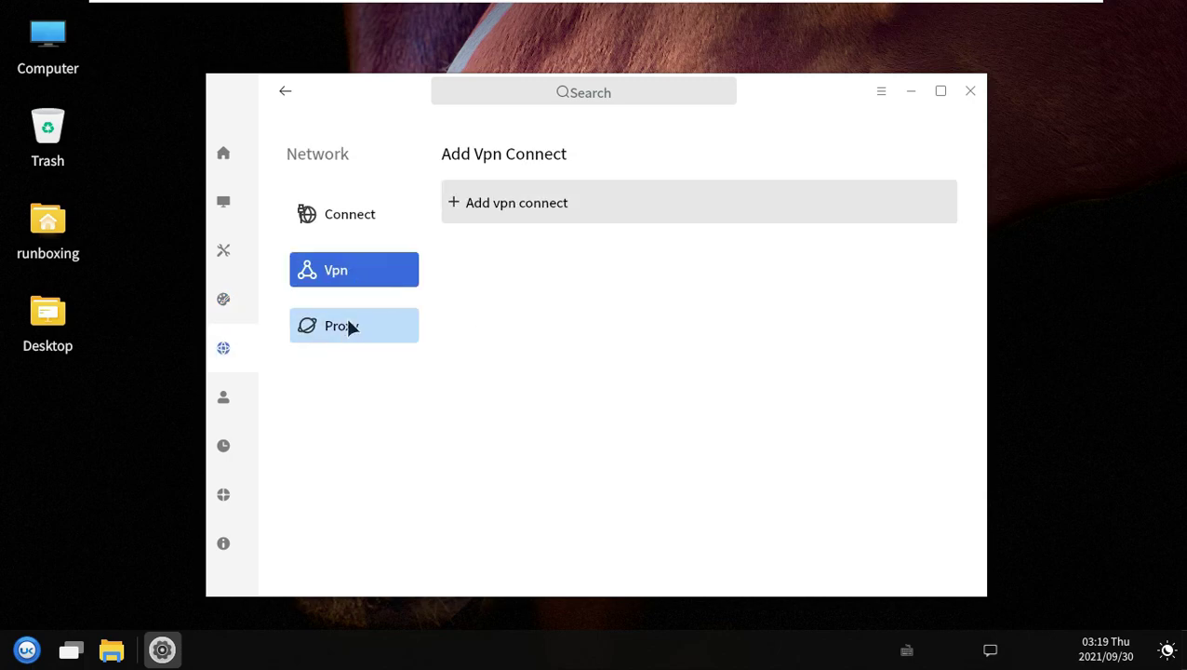
left_click(347, 323)
left_click(356, 220)
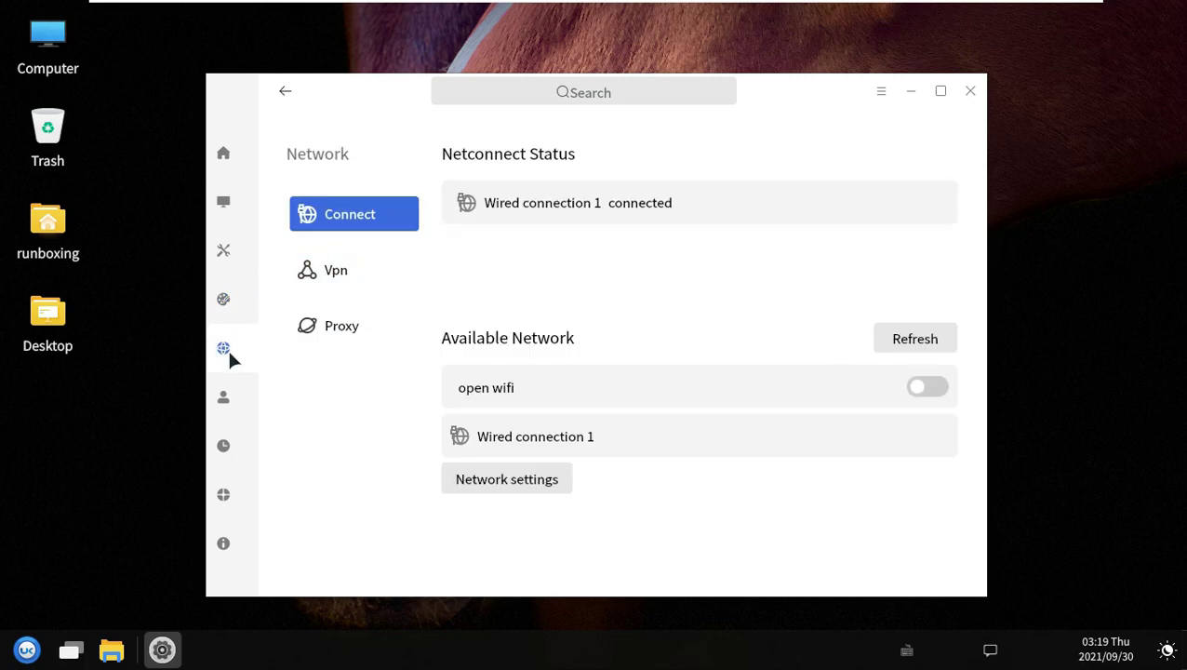
Step: View the current user's Account page, then Date and Time and regional format settings
left_click(226, 397)
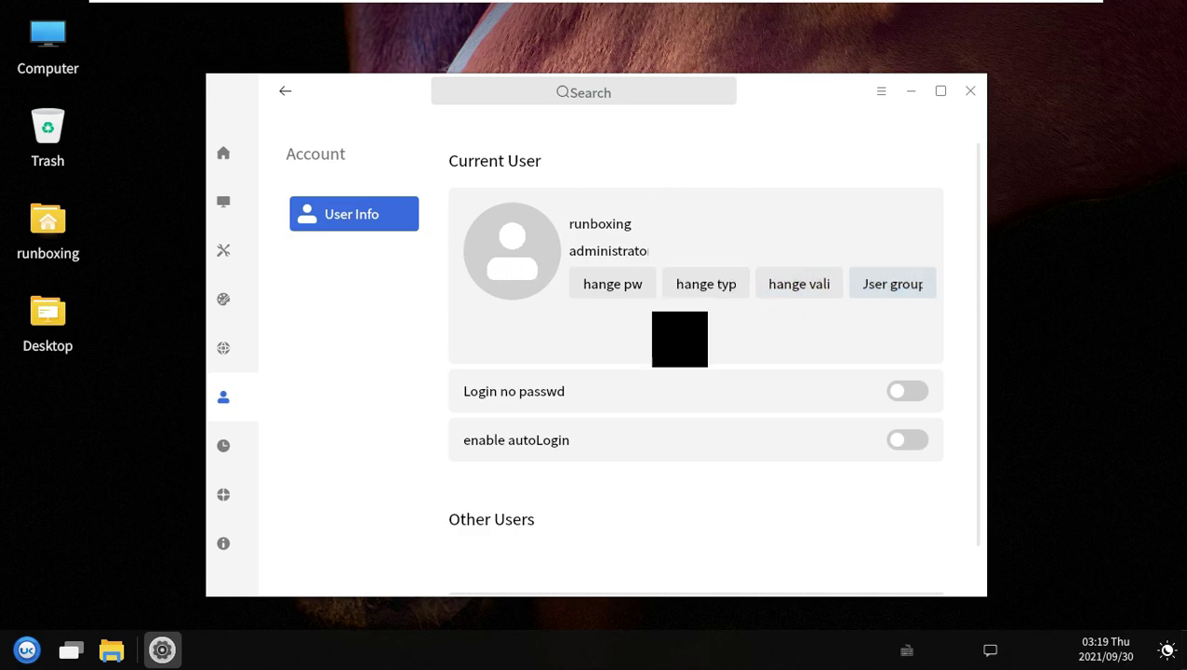
scroll(806, 310, "down", 1)
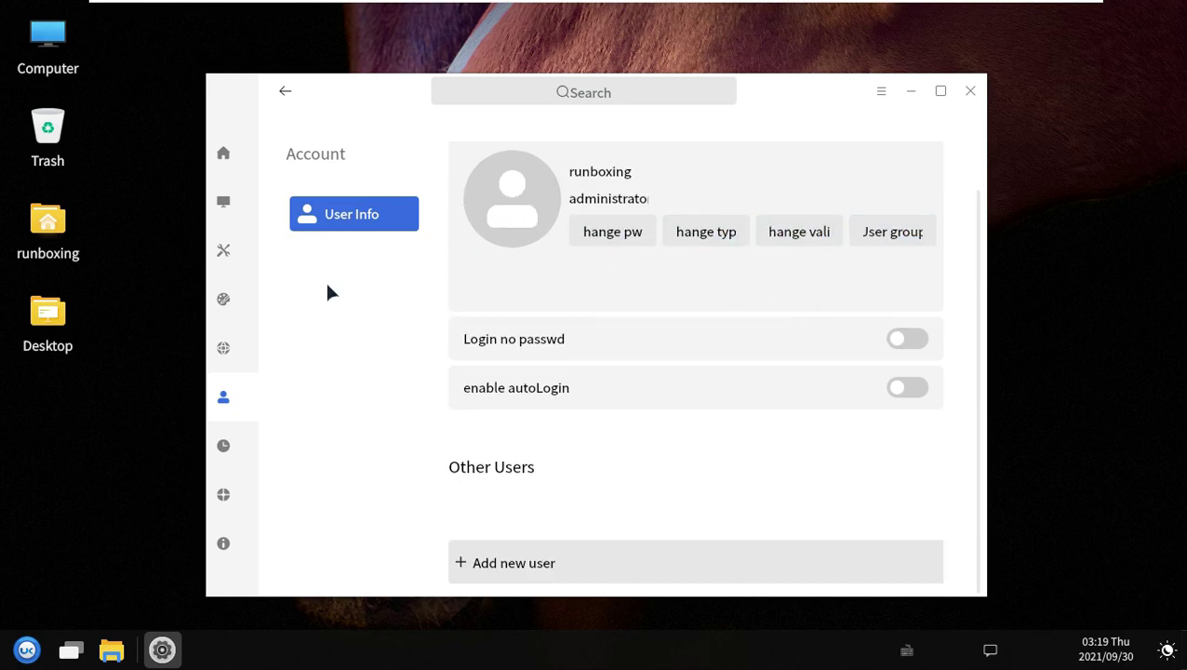
left_click(227, 444)
left_click(360, 272)
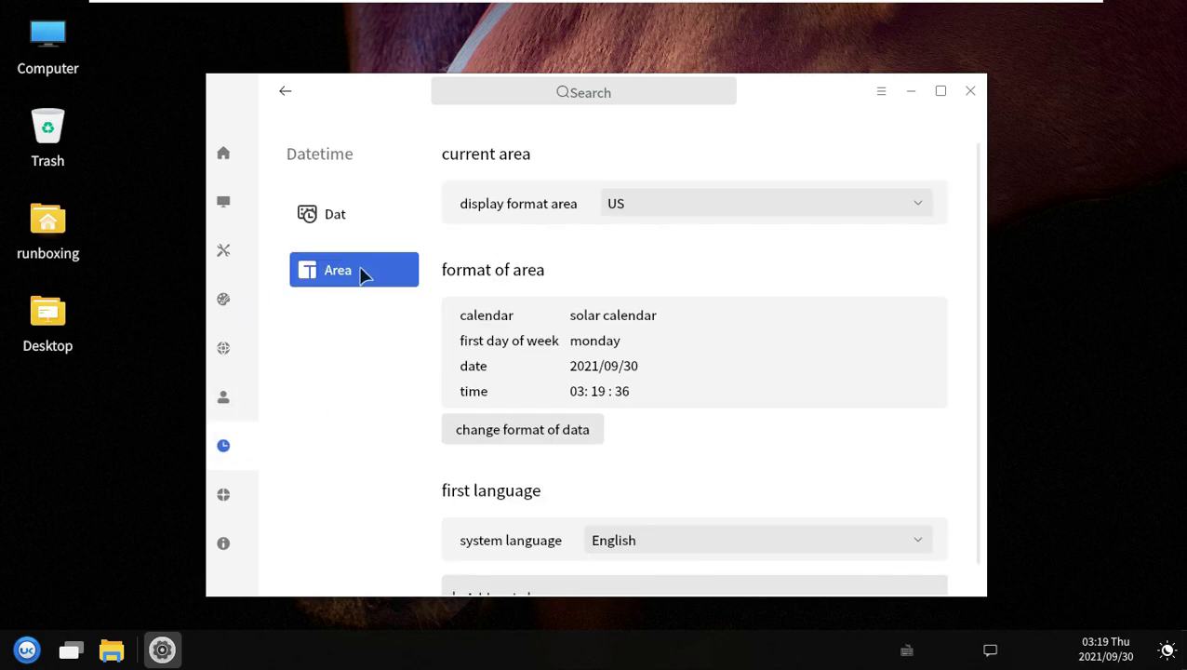
scroll(751, 269, "down", 1)
scroll(753, 265, "up", 1)
left_click(349, 214)
Step: View Update, Backup, Notices and the About system summary, then close the Control Center
left_click(222, 495)
left_click(335, 269)
left_click(354, 214)
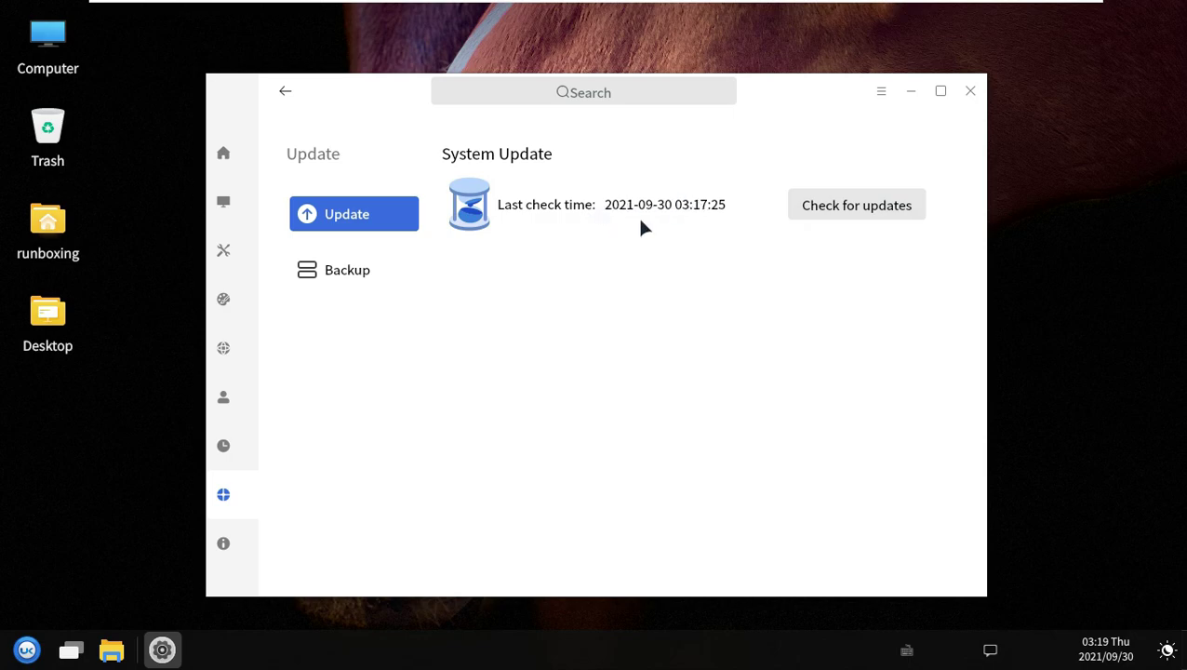
left_click(224, 544)
left_click(372, 271)
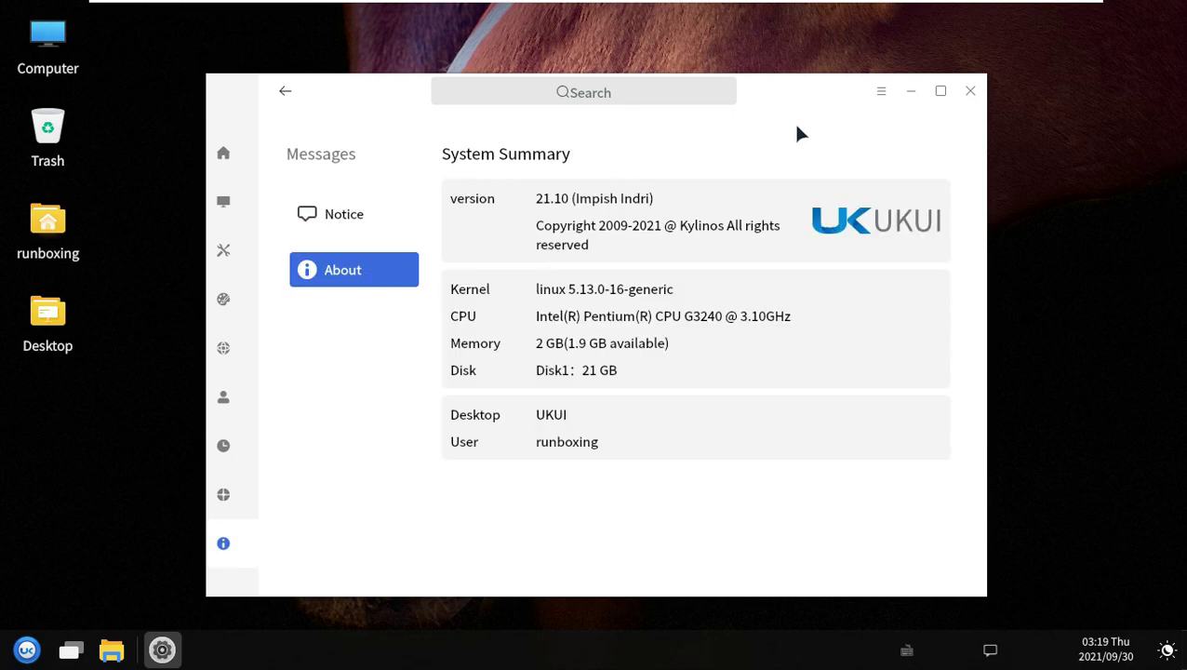
left_click(970, 90)
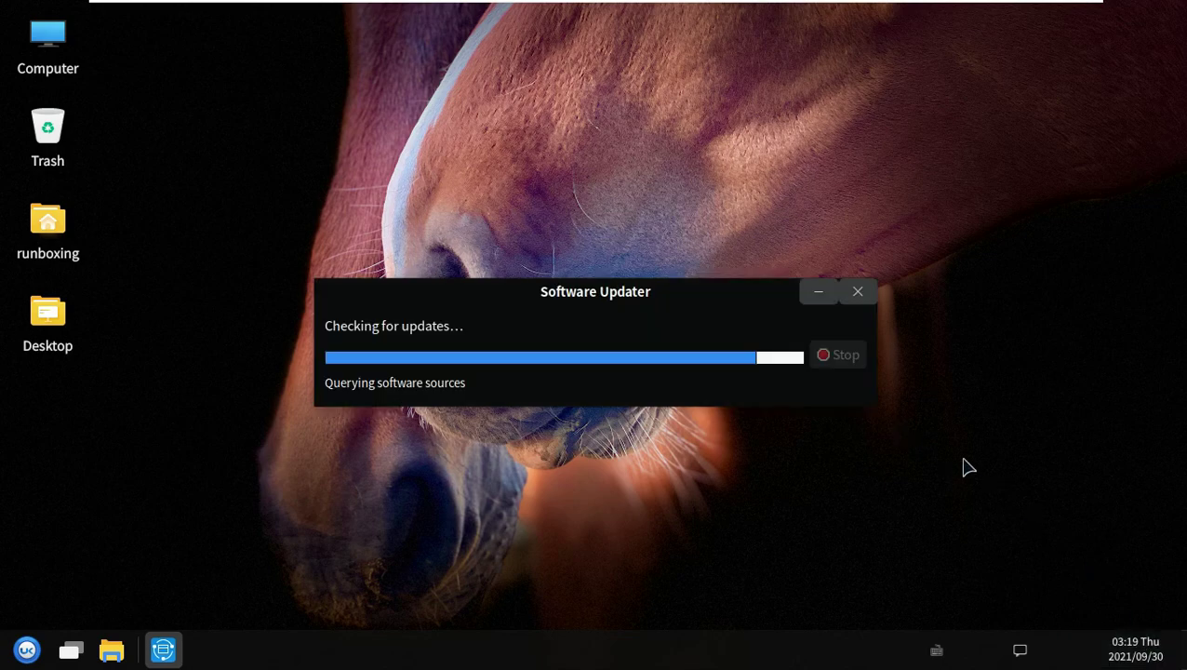
Step: Check the tray calendar and notification center, then switch the keyboard input method
left_click(1136, 651)
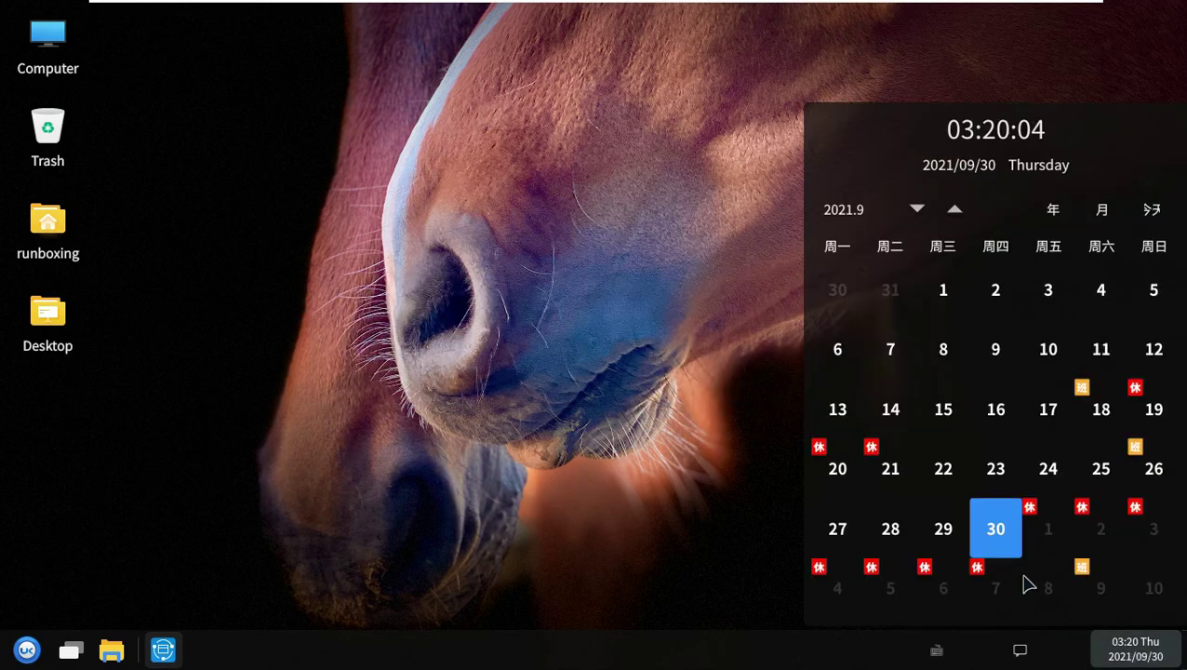
left_click(621, 391)
left_click(1020, 649)
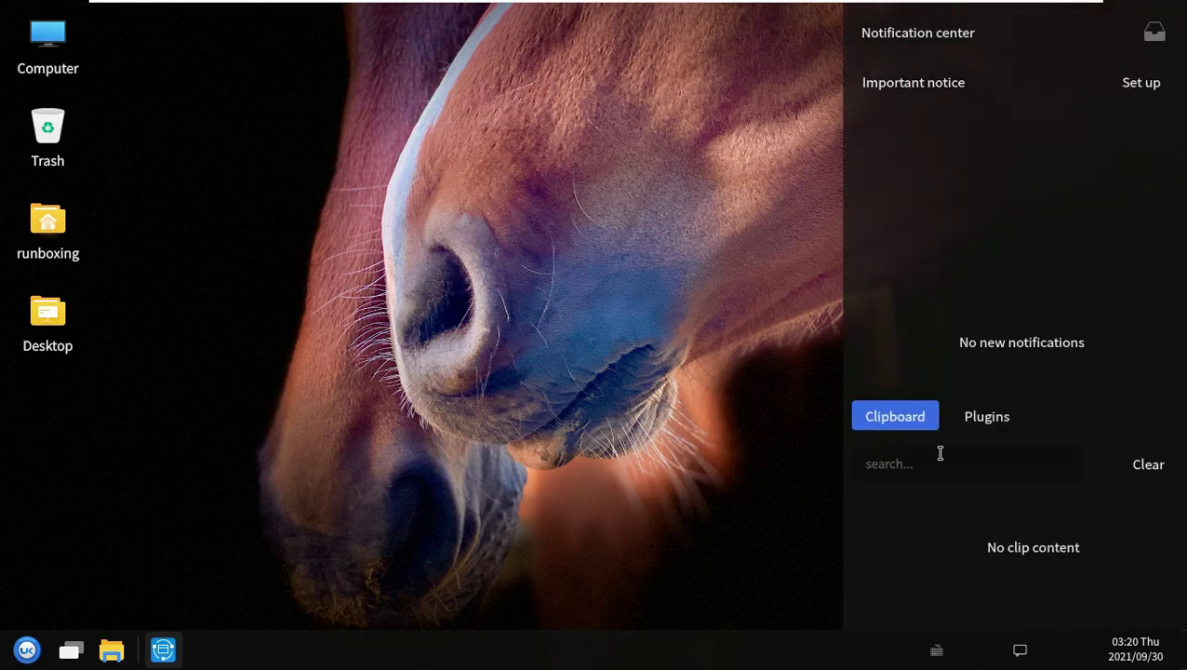
left_click(703, 352)
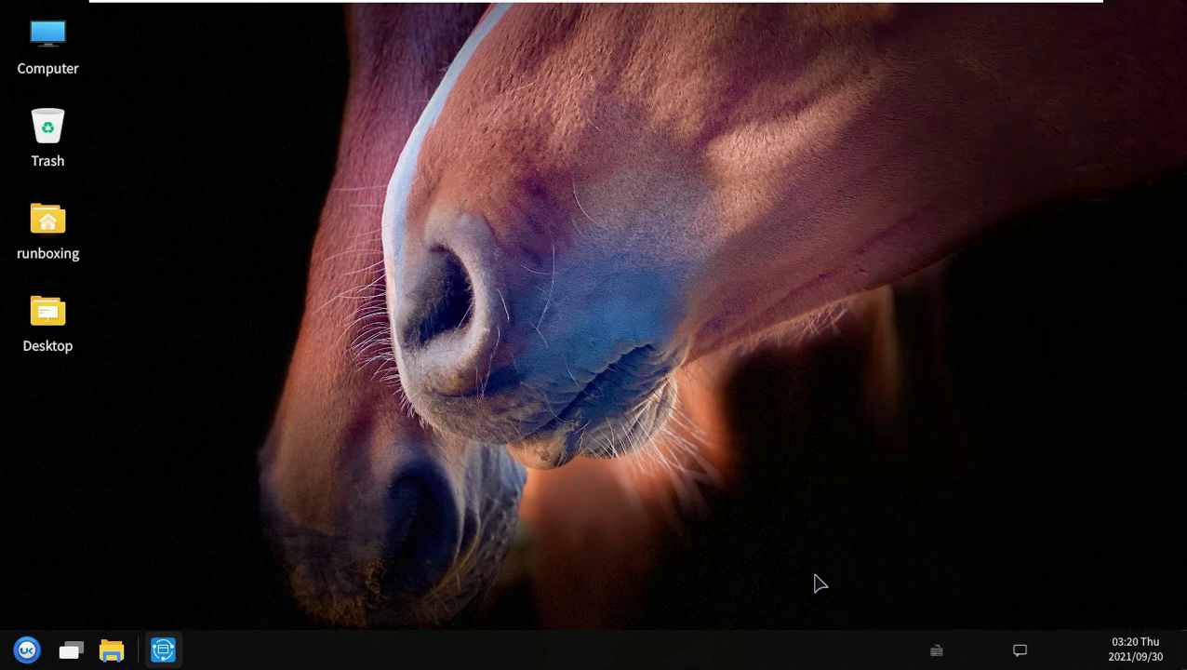
left_click(945, 655)
Step: Review the pending update details in Software Updater and postpone them with Remind Me Later
left_click(160, 651)
left_click(332, 395)
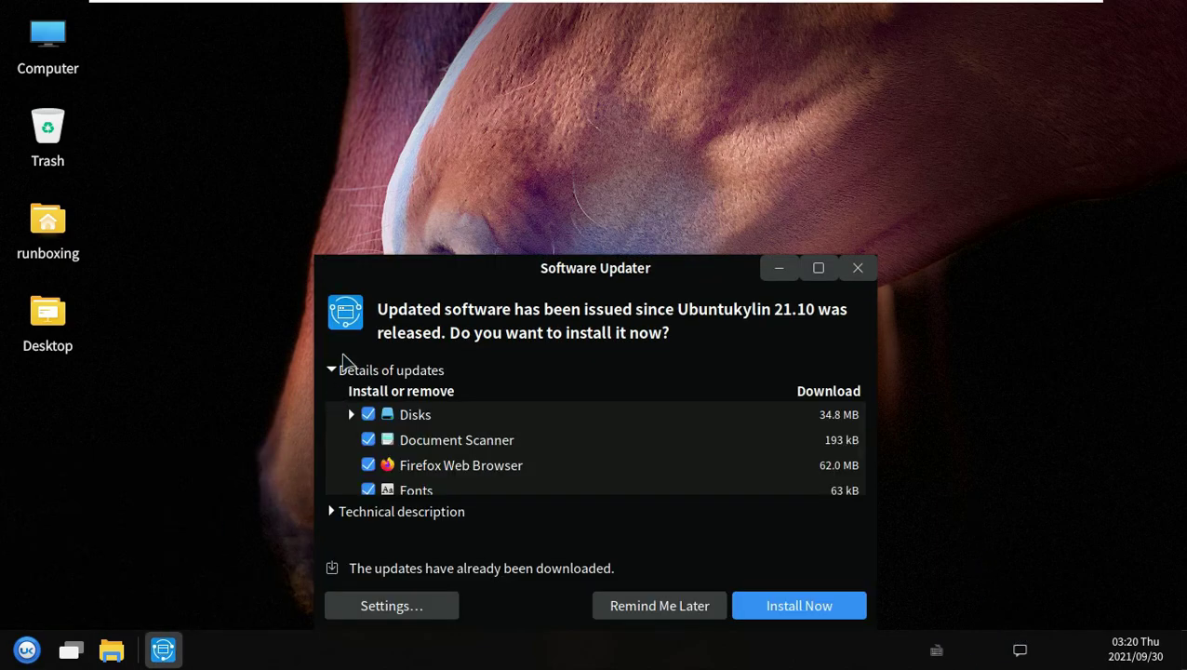
scroll(444, 445, "down", 2)
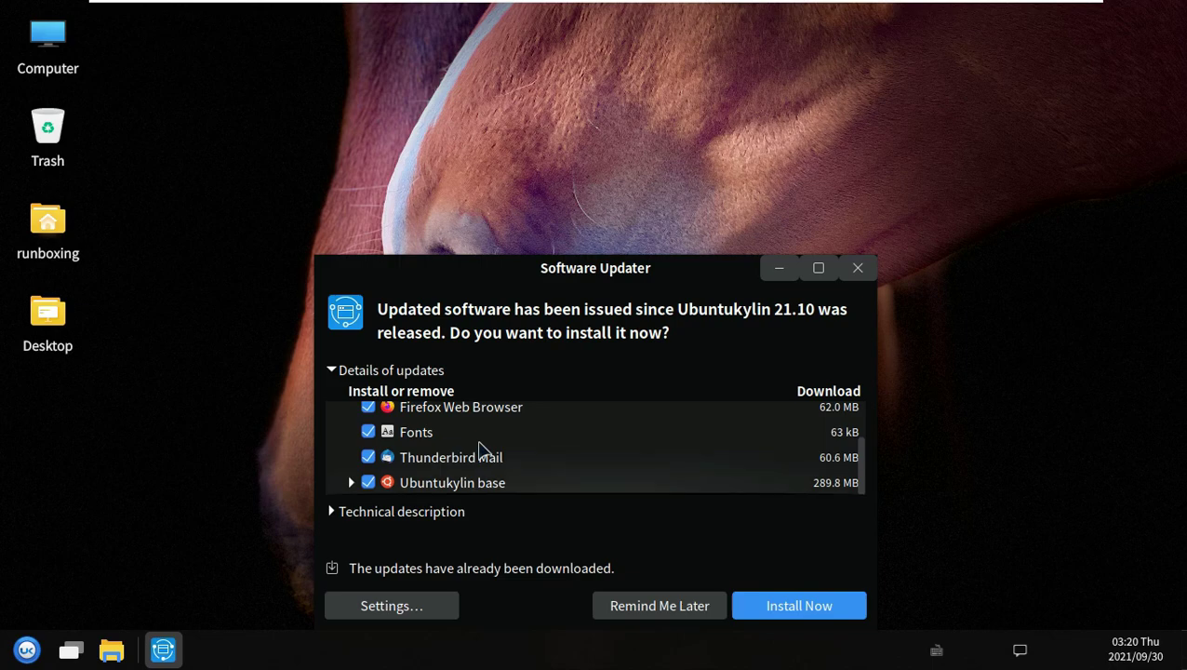
scroll(479, 450, "up", 2)
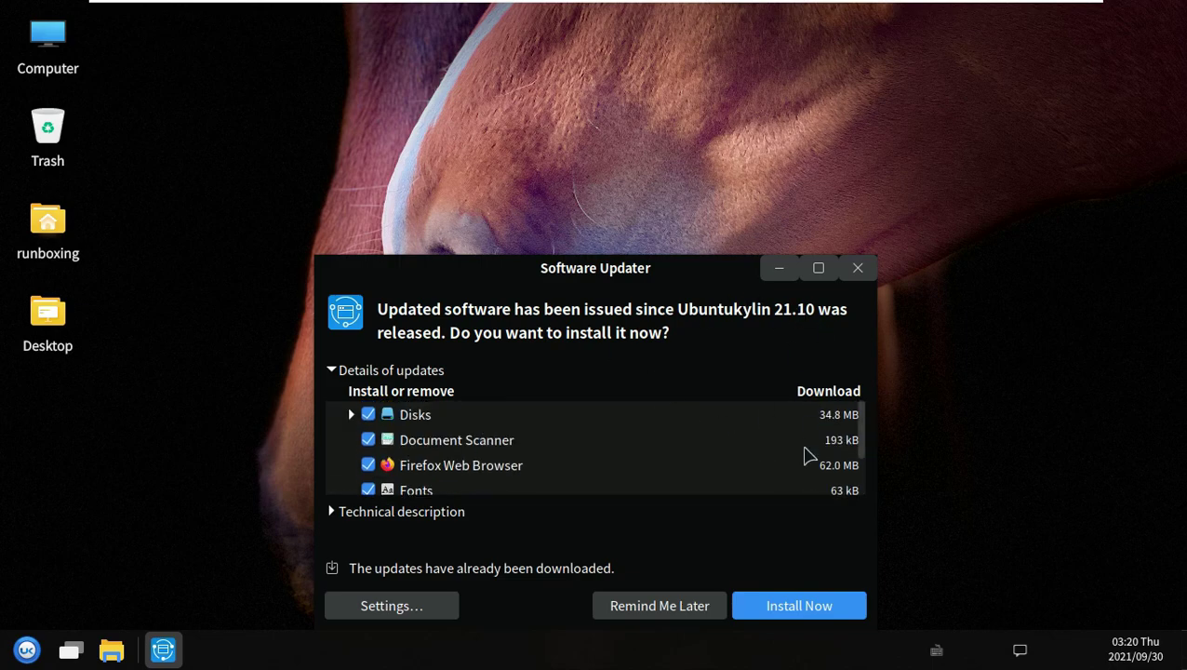
left_click(678, 607)
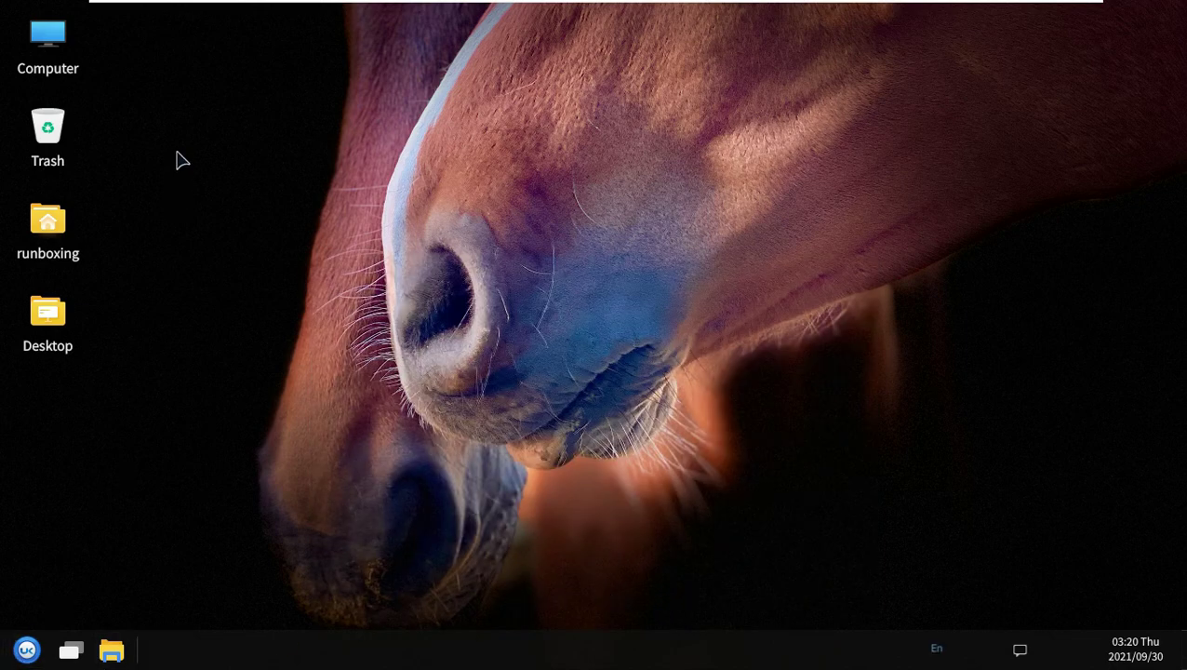
right_click(63, 233)
Step: Open the home folder and browse Desktop, Documents and the root File System
left_click(432, 272)
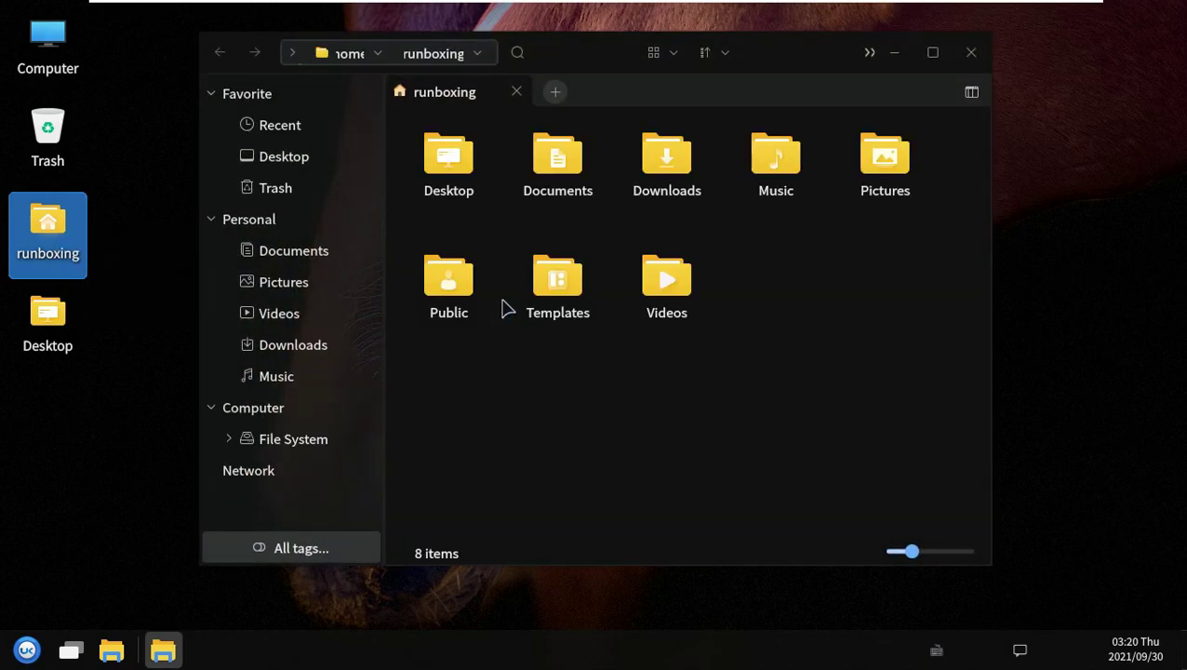
left_click(312, 158)
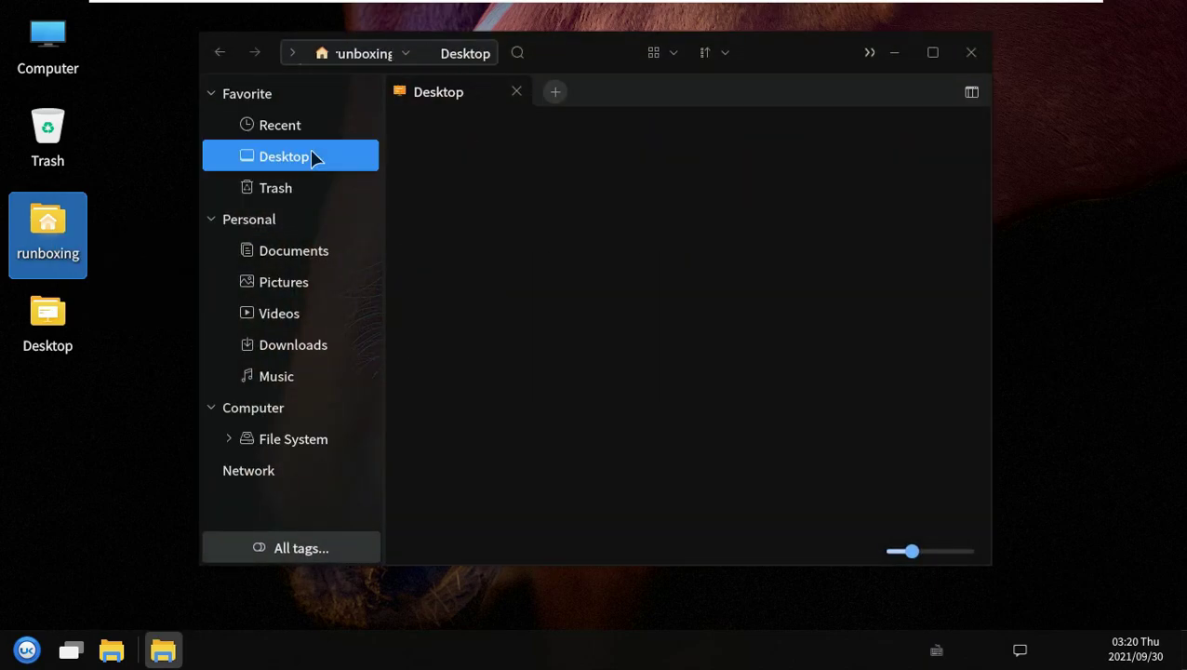
left_click(303, 246)
left_click(292, 441)
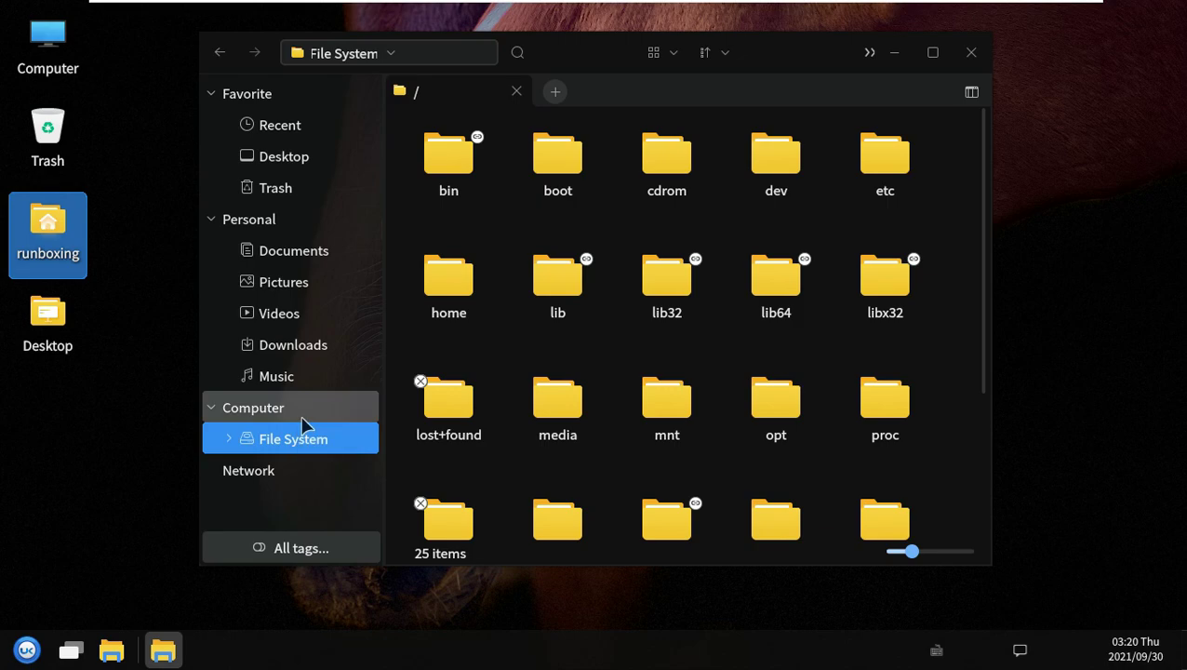
Step: Switch the folder view to a detailed List View, leaving sorting unchanged
left_click(666, 54)
left_click(707, 116)
left_click(717, 54)
left_click(578, 52)
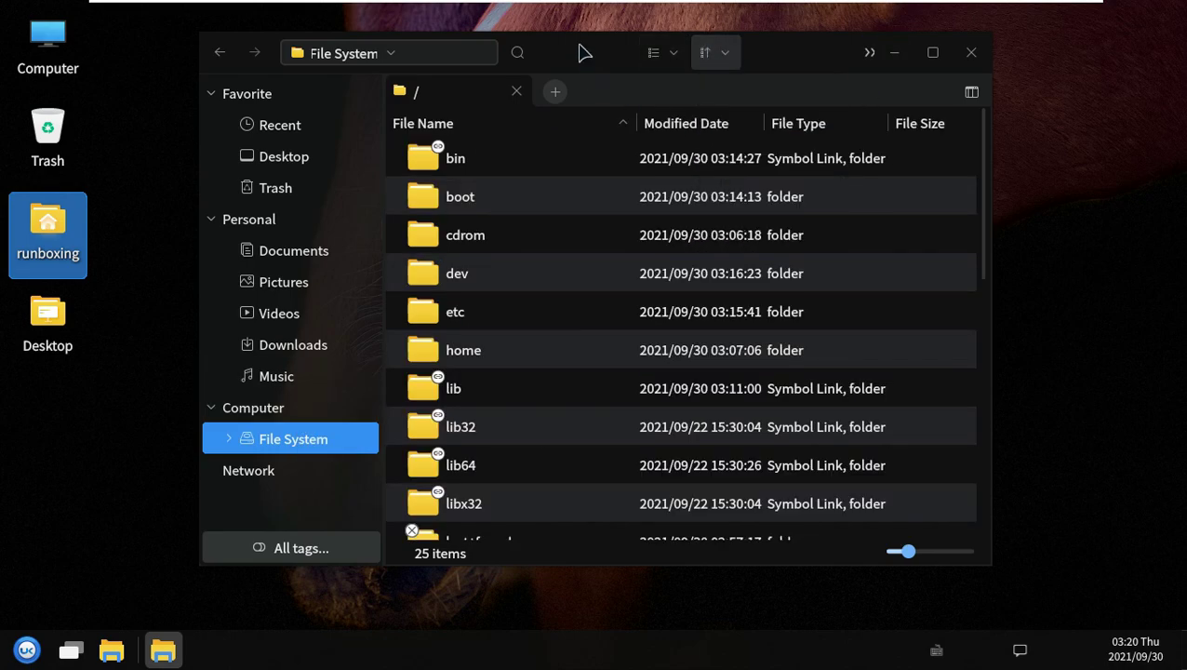
Step: Show the file manager's About information, then close it and the window
left_click(865, 52)
mouse_move(879, 93)
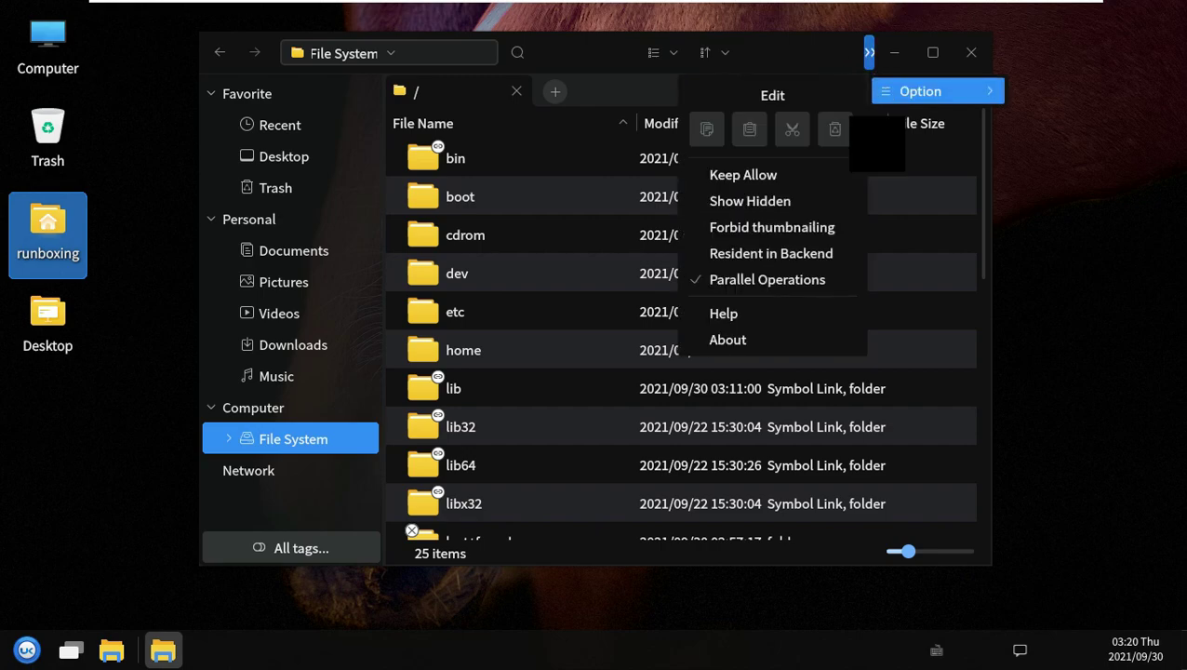
left_click(755, 337)
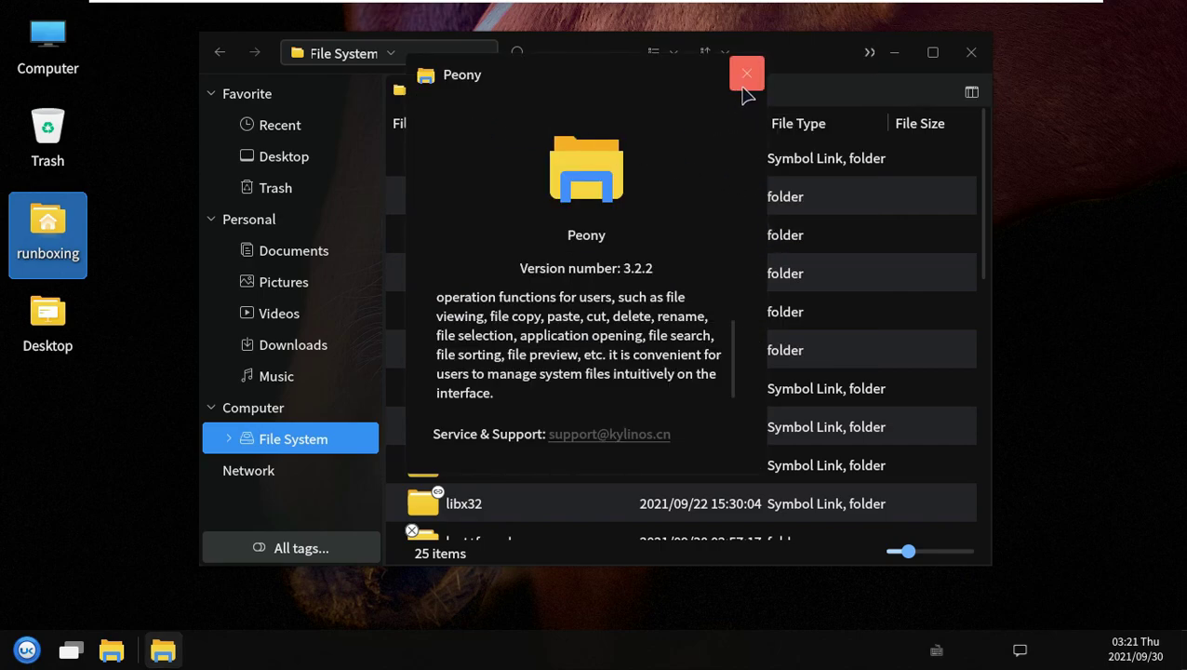
left_click(746, 74)
left_click(971, 52)
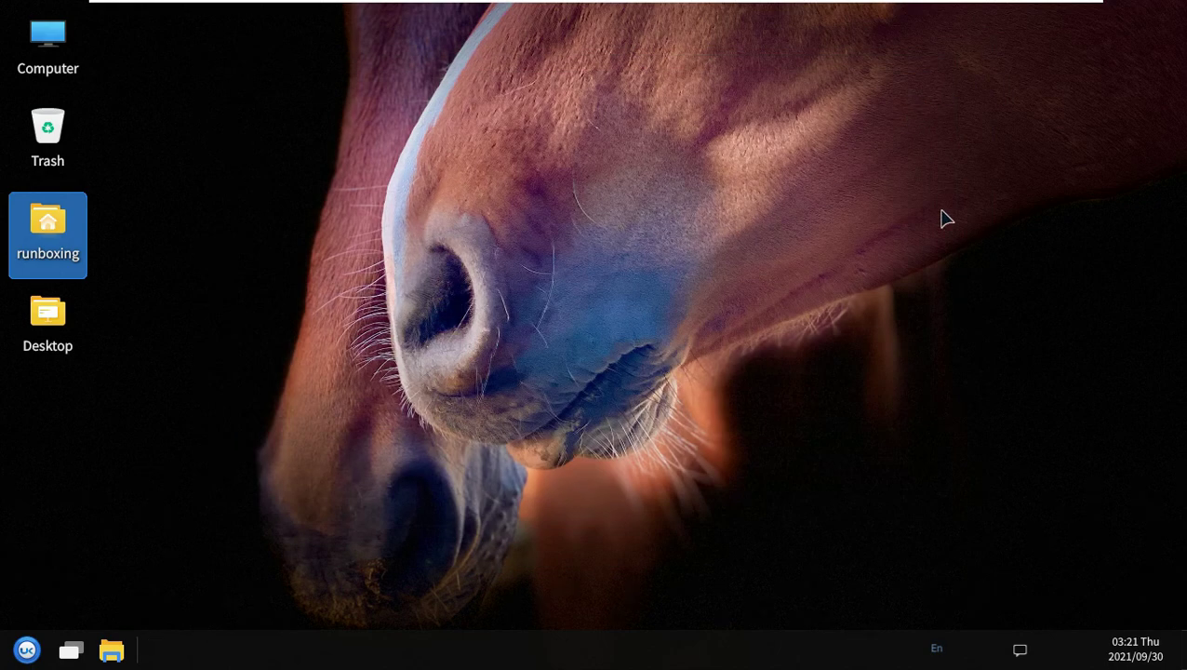
Step: Open the Computer location from the desktop, then close that file window
left_click(51, 67)
key("Return")
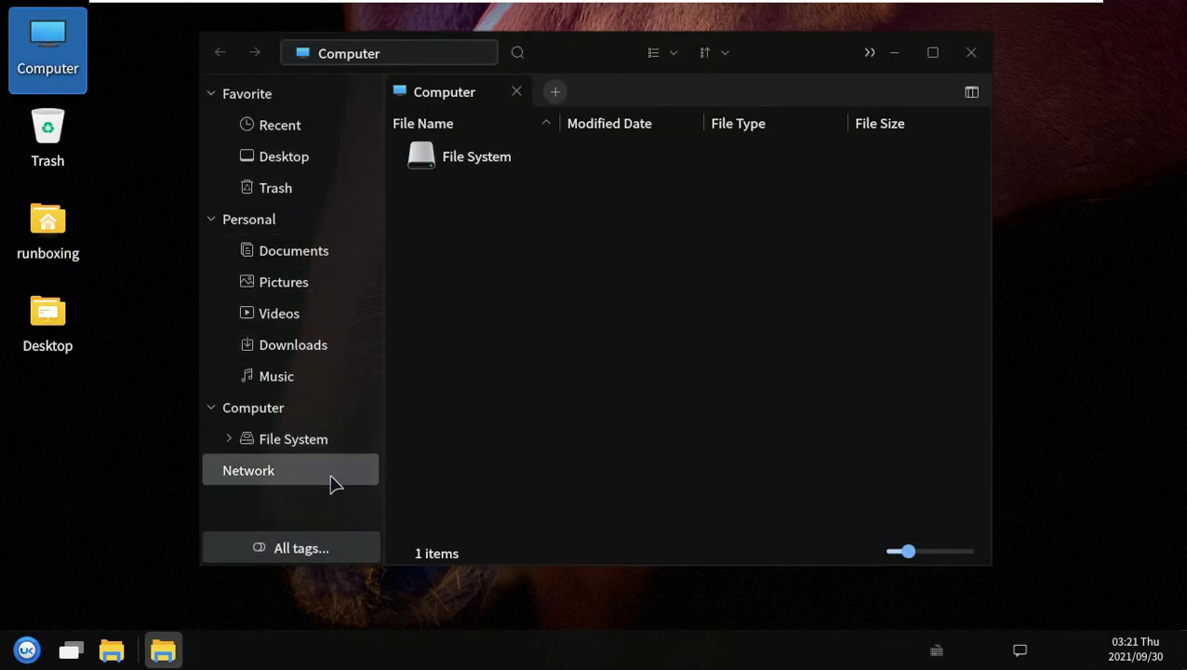
left_click(972, 52)
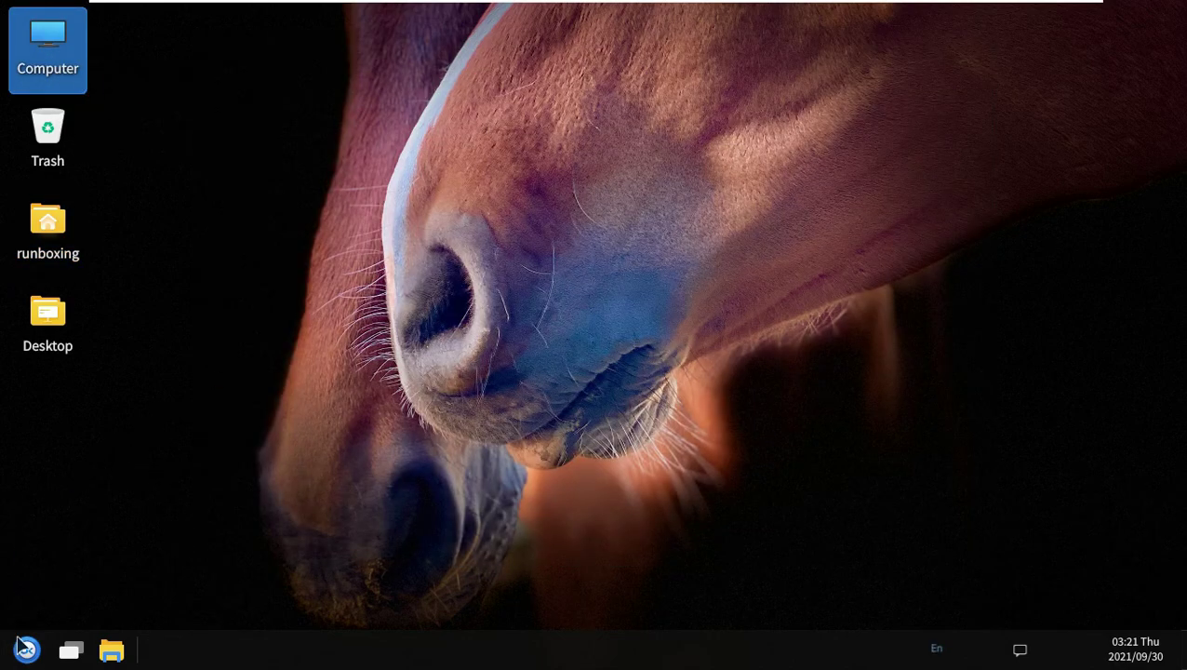
left_click(26, 649)
Step: Expand the start menu to a full-screen grid, scroll down and launch MATE System Monitor
left_click(306, 141)
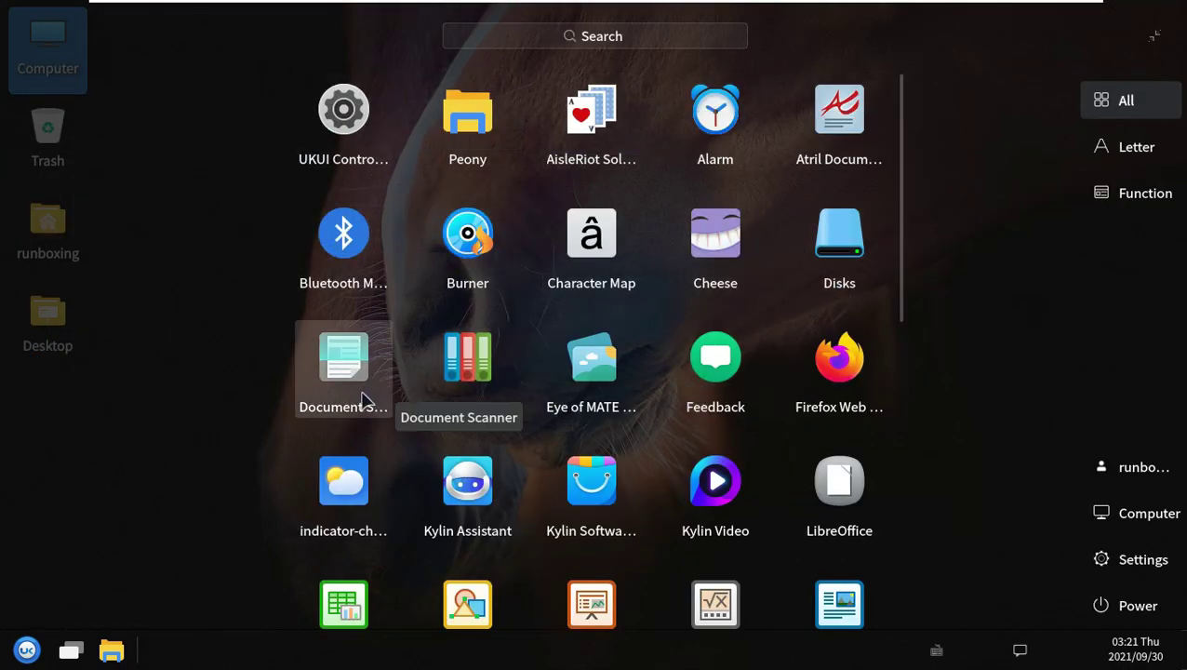
left_click_drag(900, 321, 934, 612)
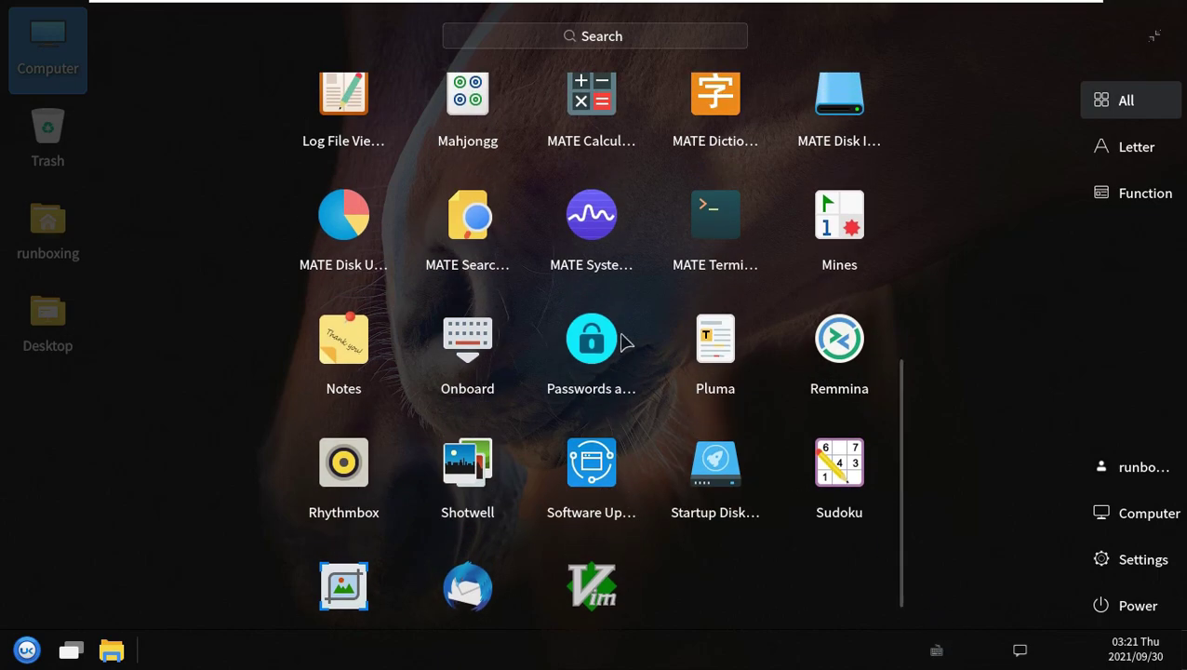
left_click(586, 244)
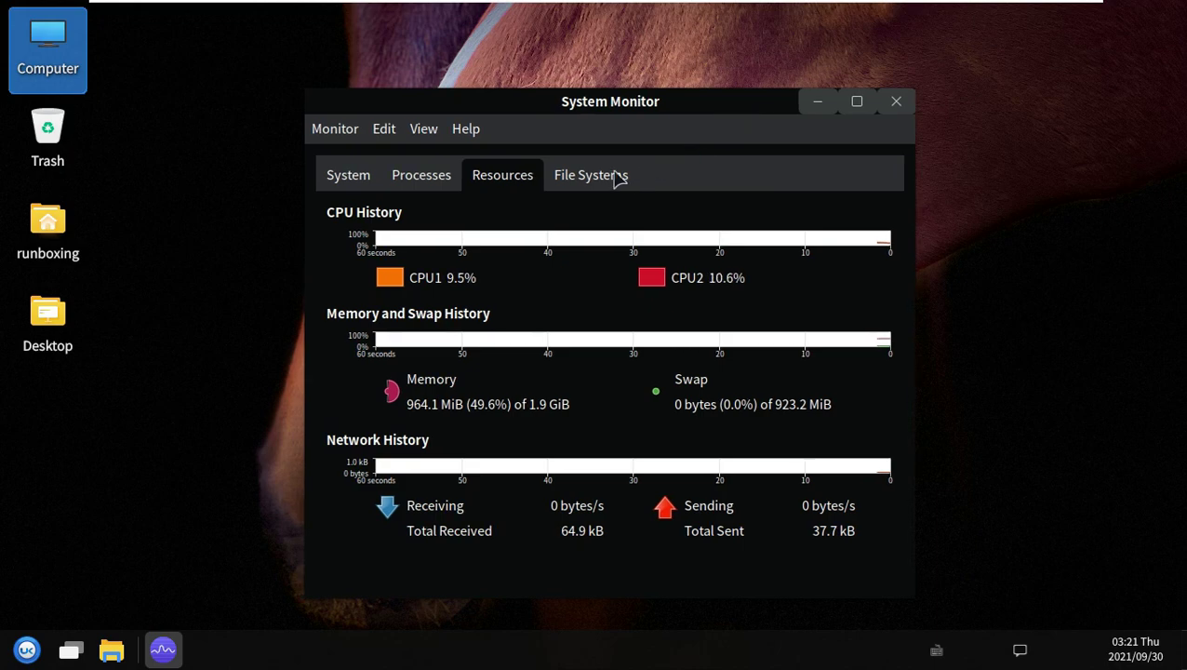
Step: Maximize the monitor, view File Systems, Resources, Processes, and select the System Release line
left_click(591, 175)
left_click(857, 101)
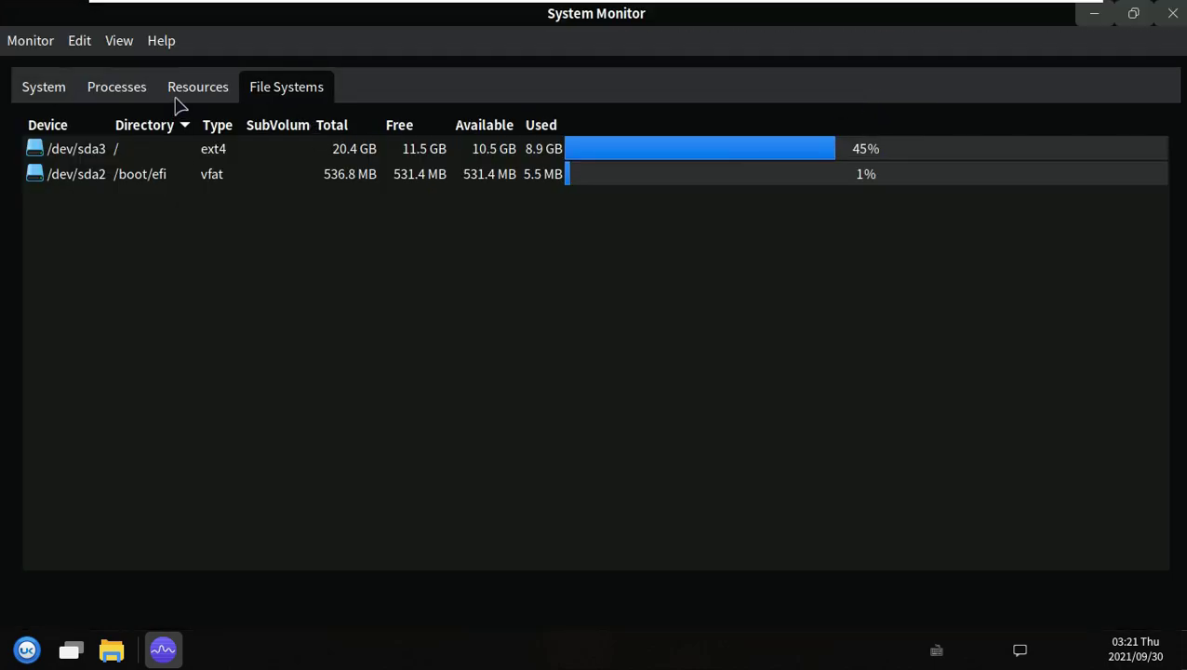
left_click(183, 97)
left_click(118, 97)
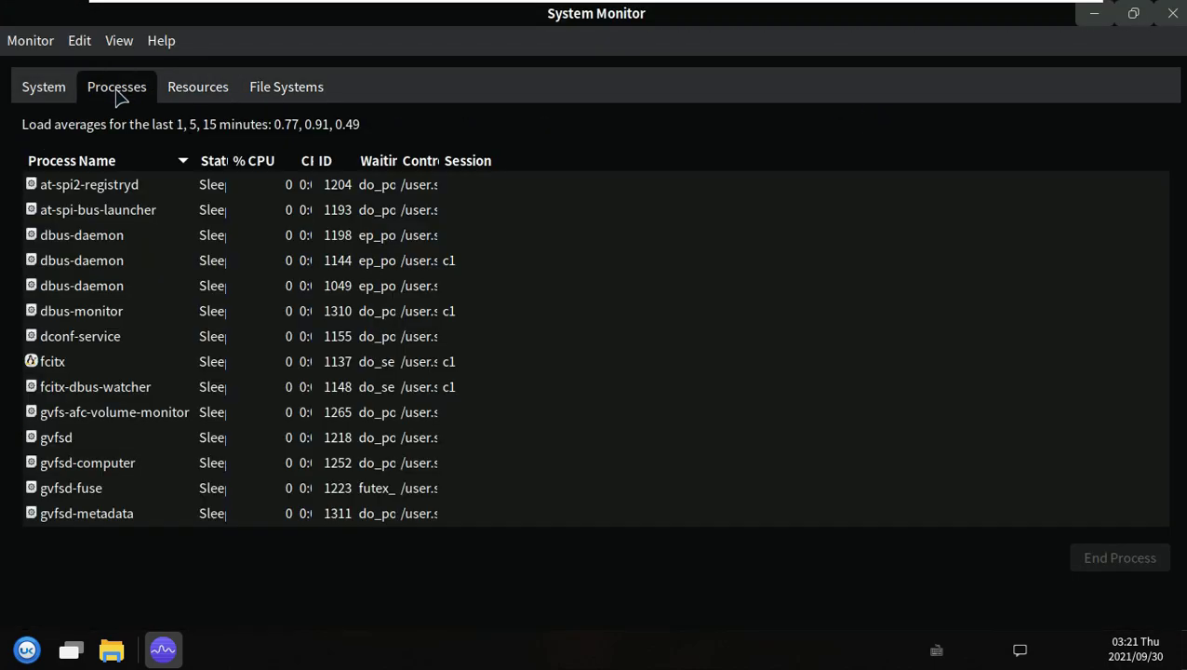
left_click(40, 89)
left_click_drag(145, 201, 344, 203)
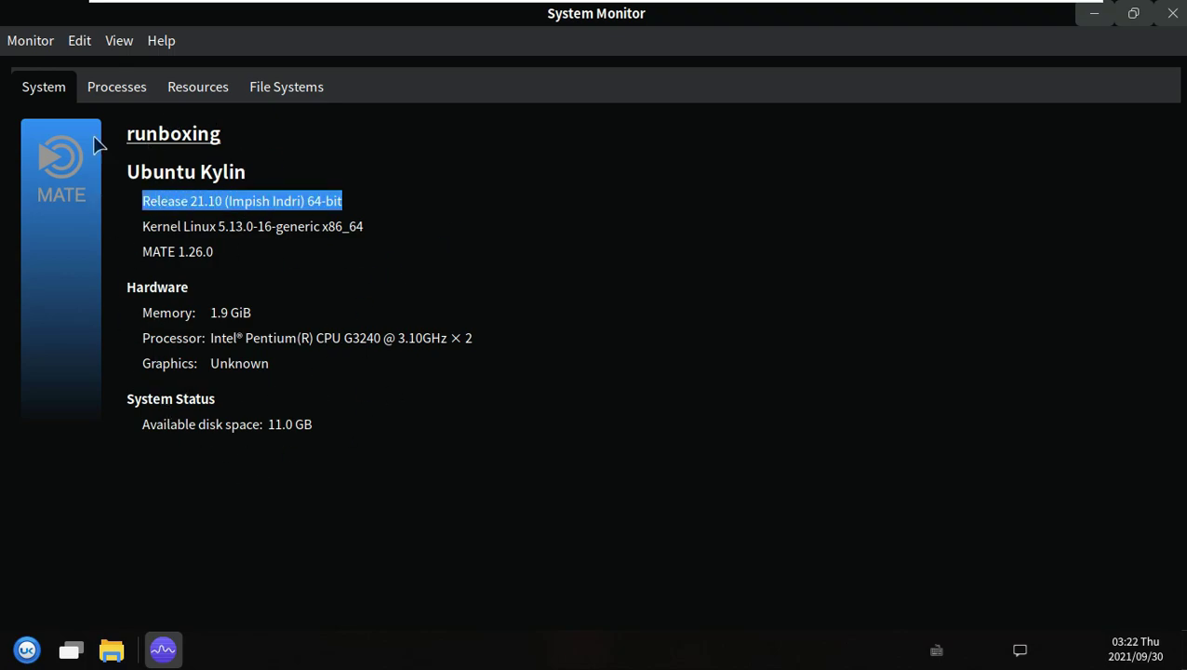
Step: Revisit the Processes, Resources and File Systems tabs, then close the system monitor
left_click(117, 87)
left_click(197, 86)
left_click(286, 87)
left_click(1172, 13)
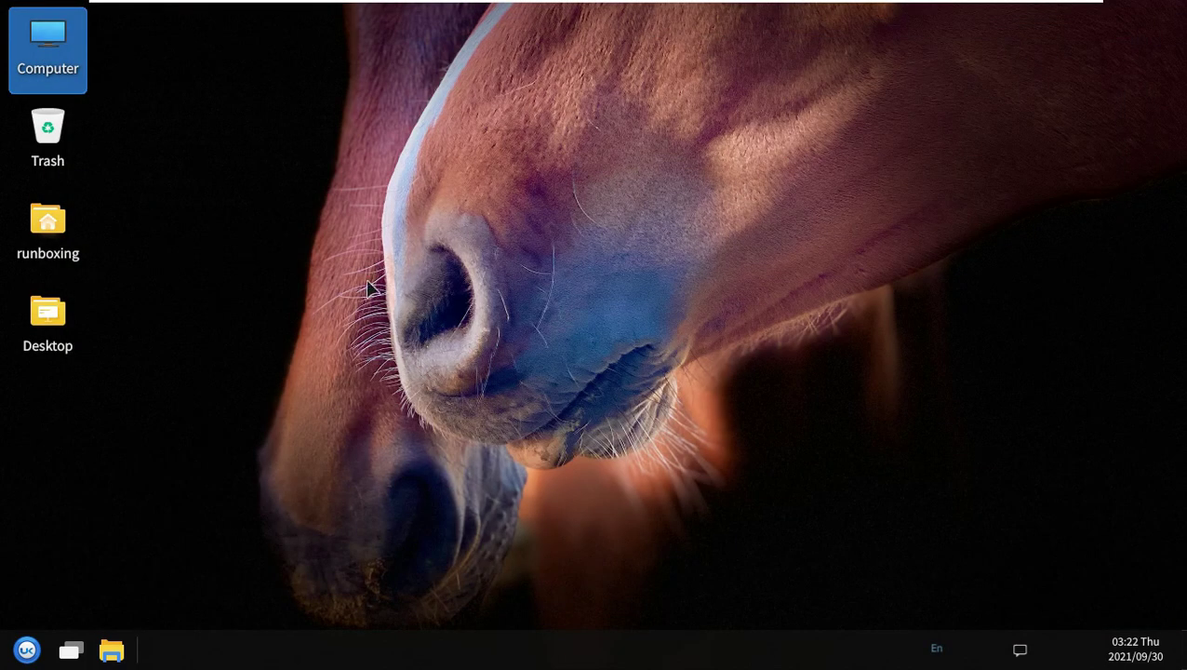
Step: Relaunch UKUI Control Center, confirm Default mode on the Personalized Theme page, and close it
left_click(27, 649)
left_click_drag(907, 426, 919, 109)
left_click(377, 158)
left_click(465, 299)
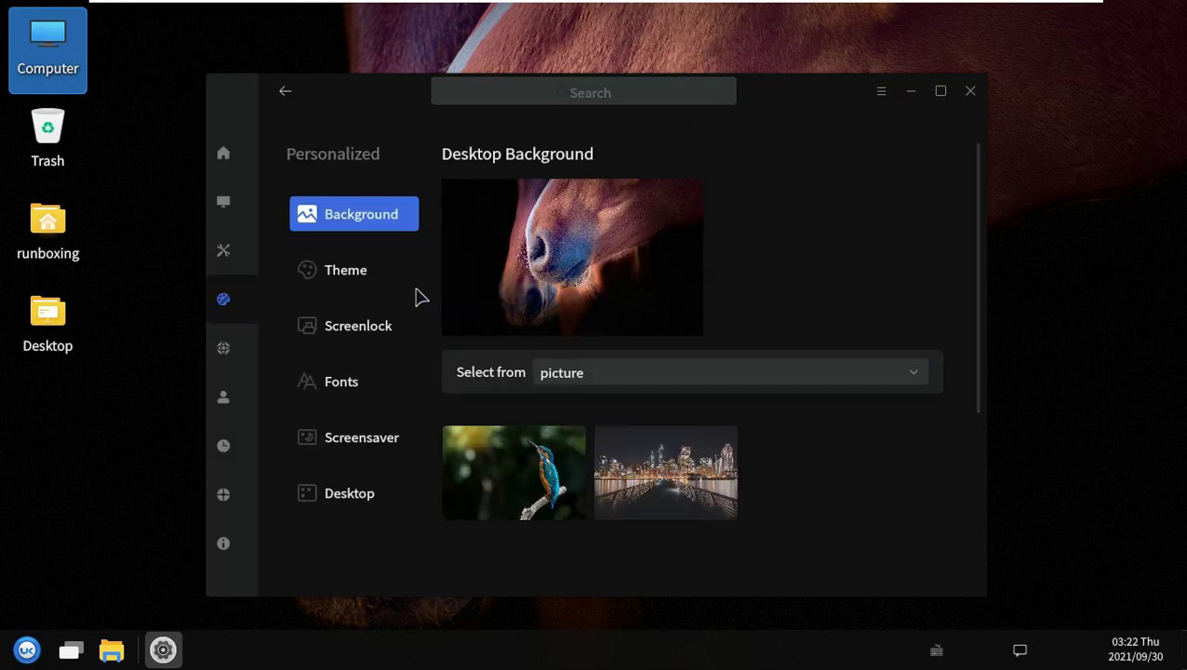
left_click(396, 275)
left_click(584, 240)
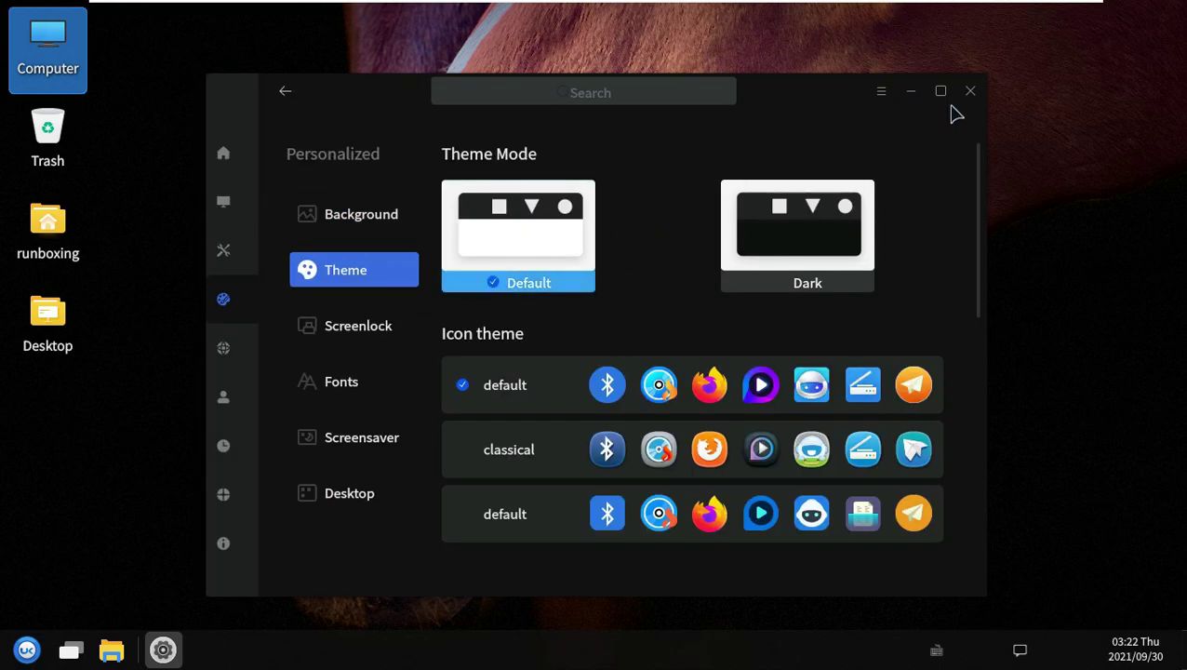
left_click(968, 93)
Step: In the full-screen launcher, sort apps by Letter then Function, and launch MATE Terminal
left_click(35, 649)
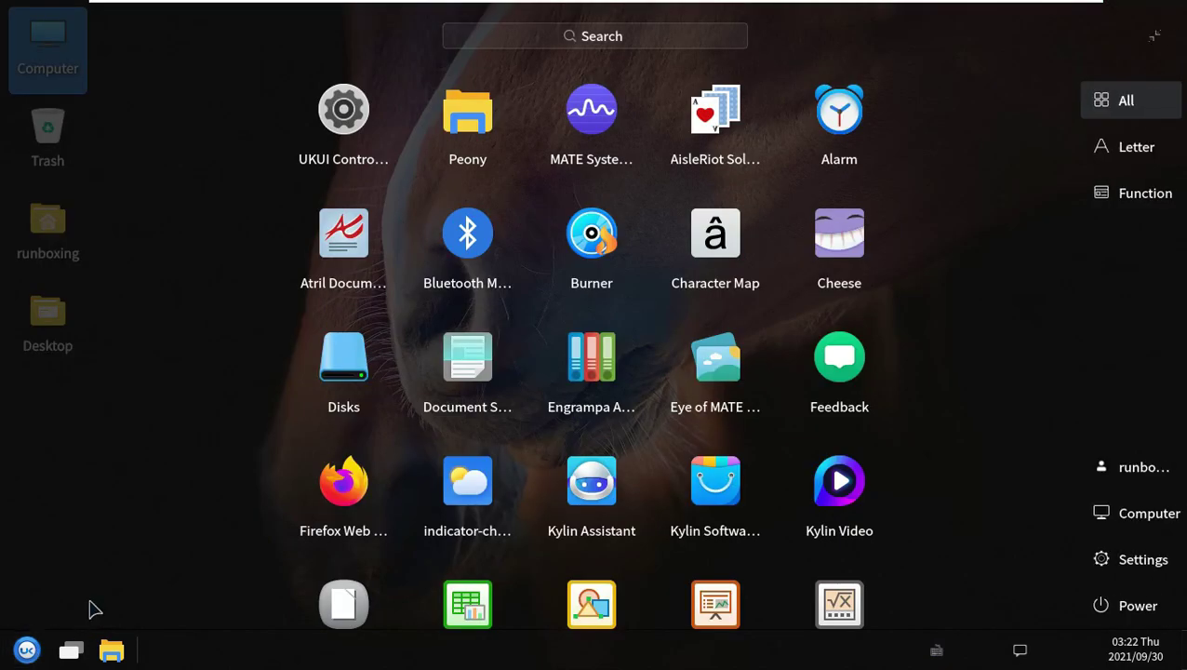
left_click(1127, 163)
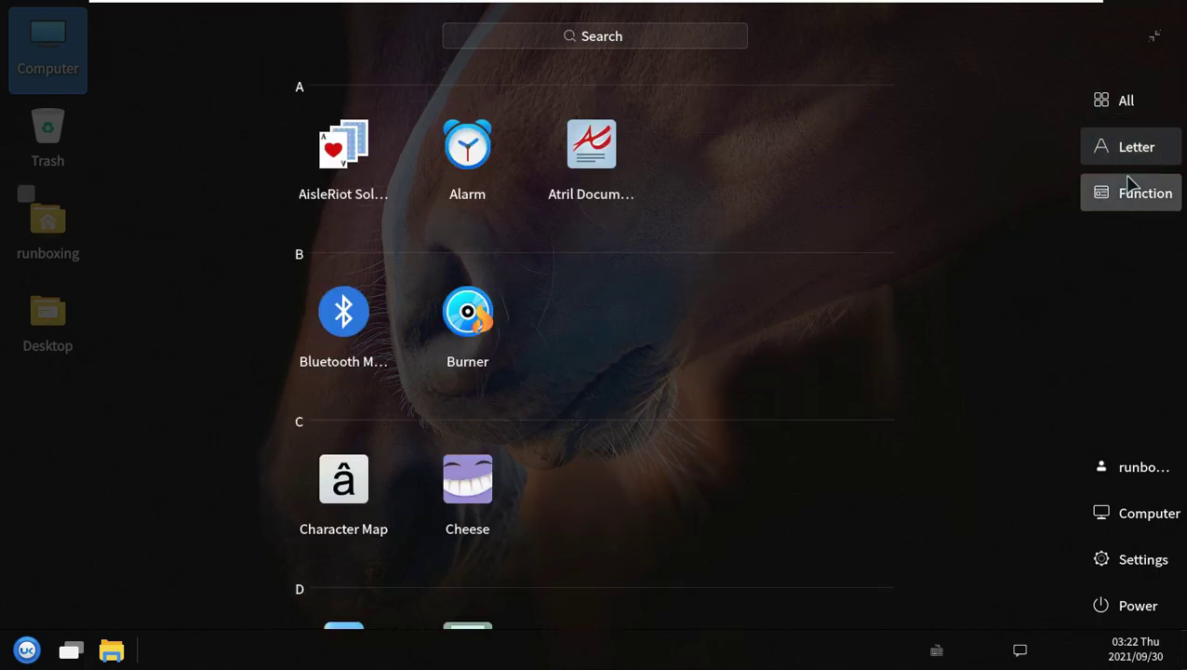
left_click(1130, 185)
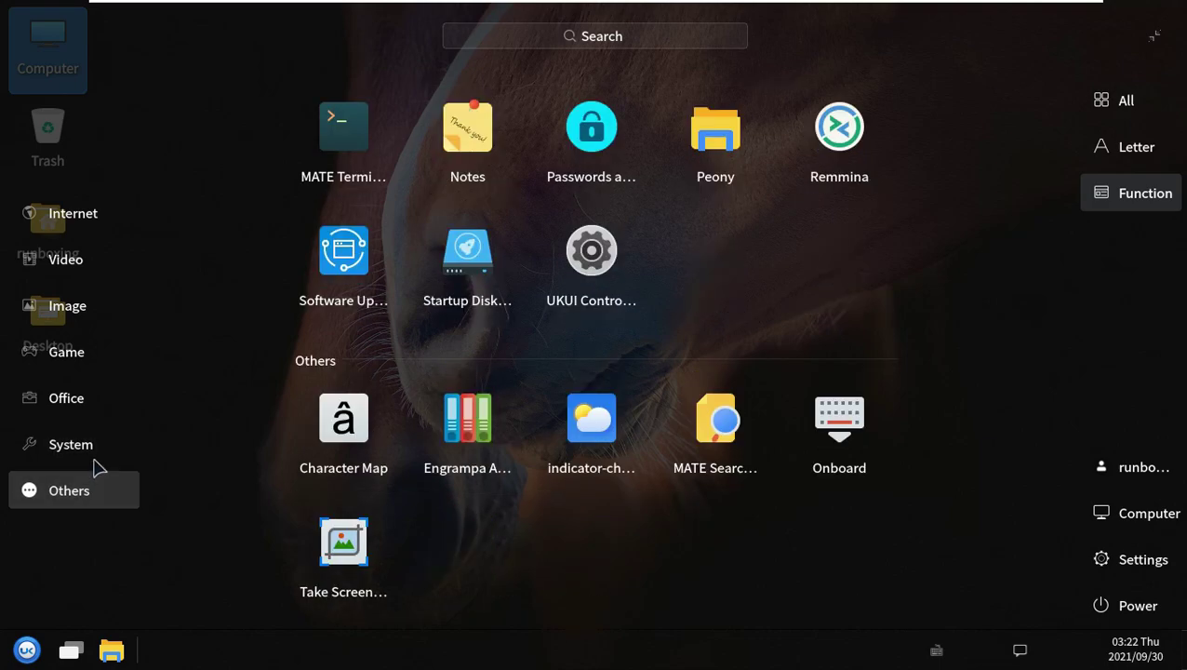
left_click(337, 377)
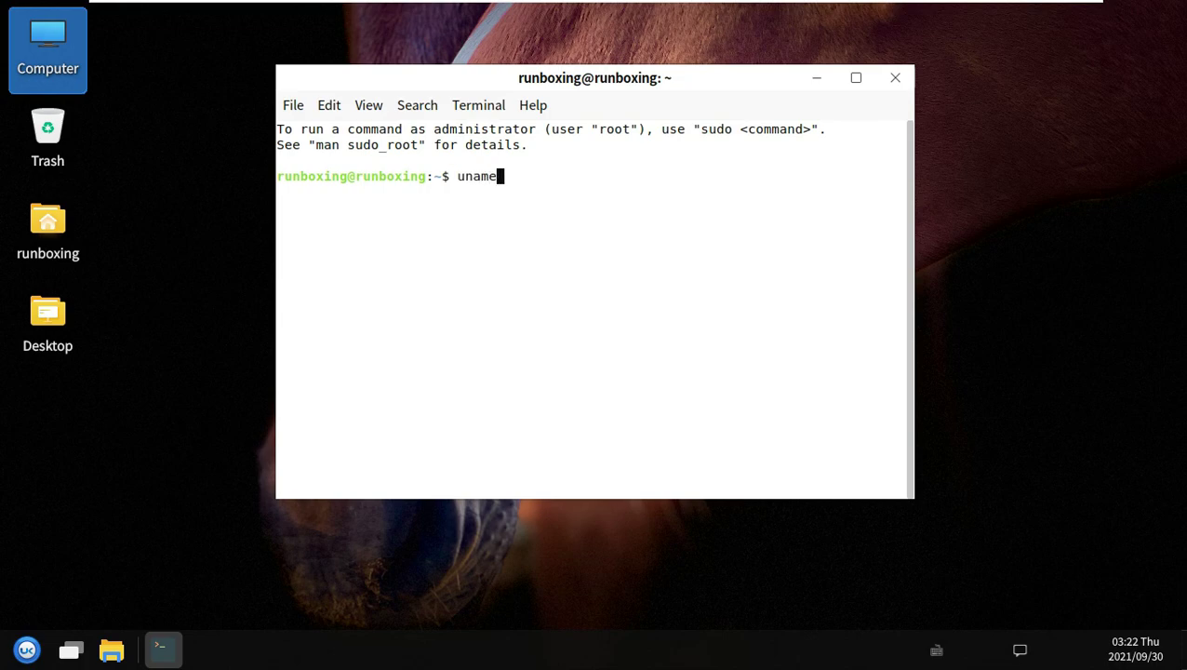
Step: Run uname, uname -a, uname -s and uname -i to show kernel name, full info and hardware platform
type("uname -a")
key("Return")
type("uname ")
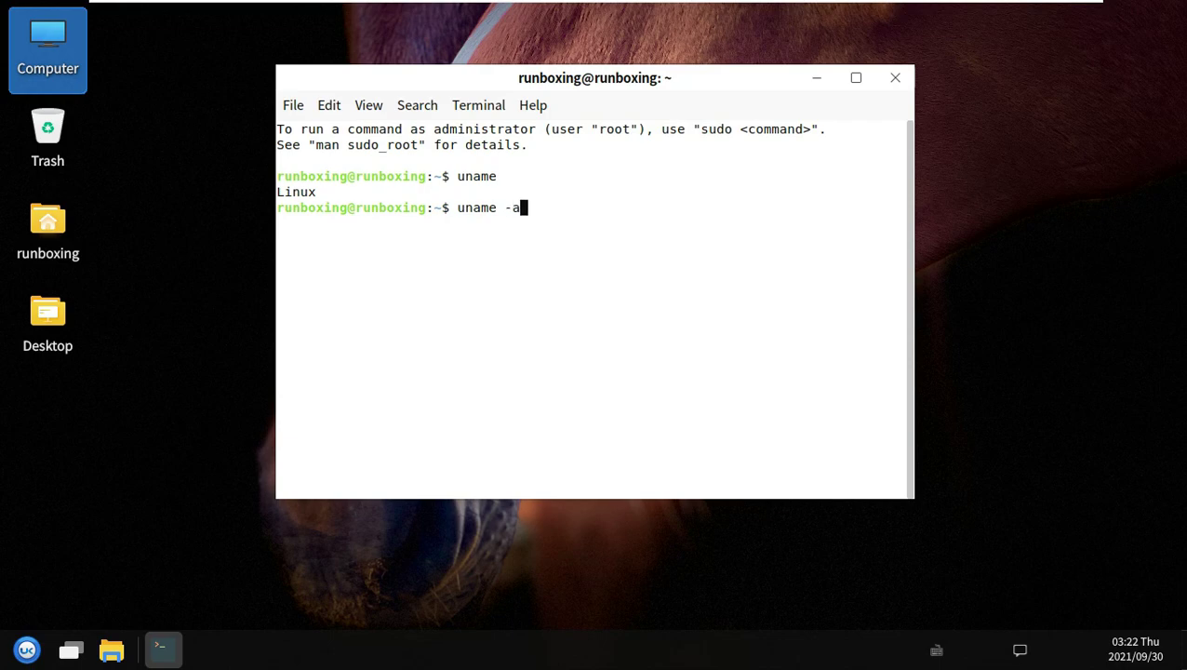
type("-a")
key("Return")
type("uname")
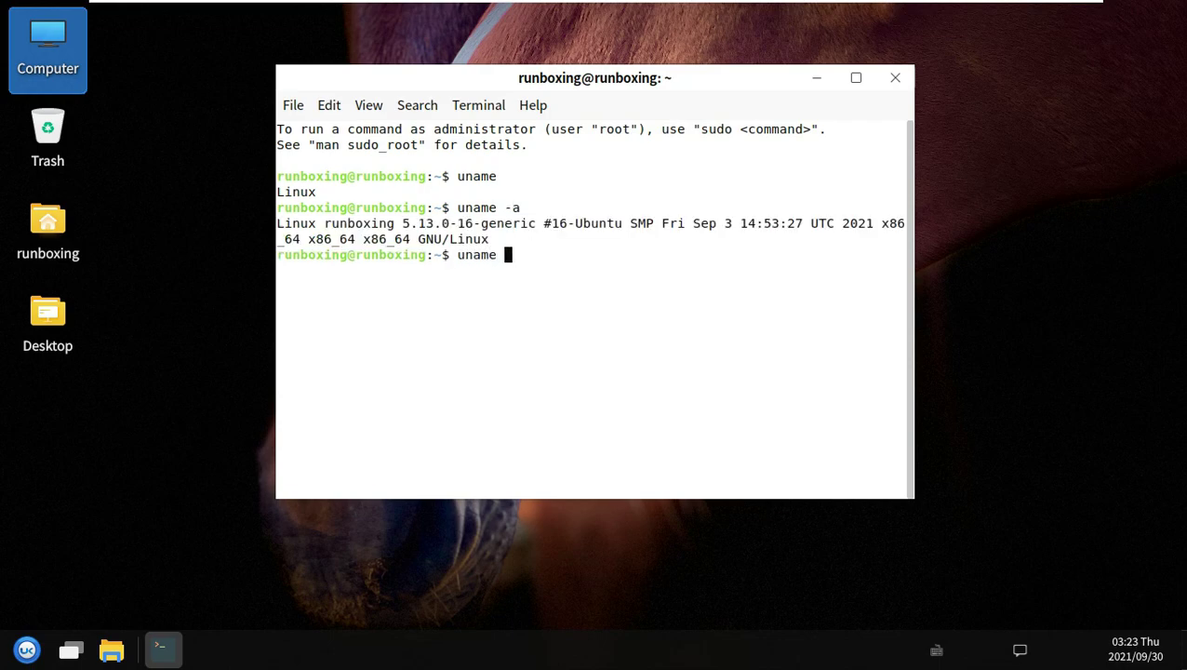
type(" -s")
key("Return")
type("uname -i")
key("Return")
Step: Show the hostname, kernel version, operating system and kernel release (5.13.0-16-generic) with further uname options
type("uname  -n")
key("Return")
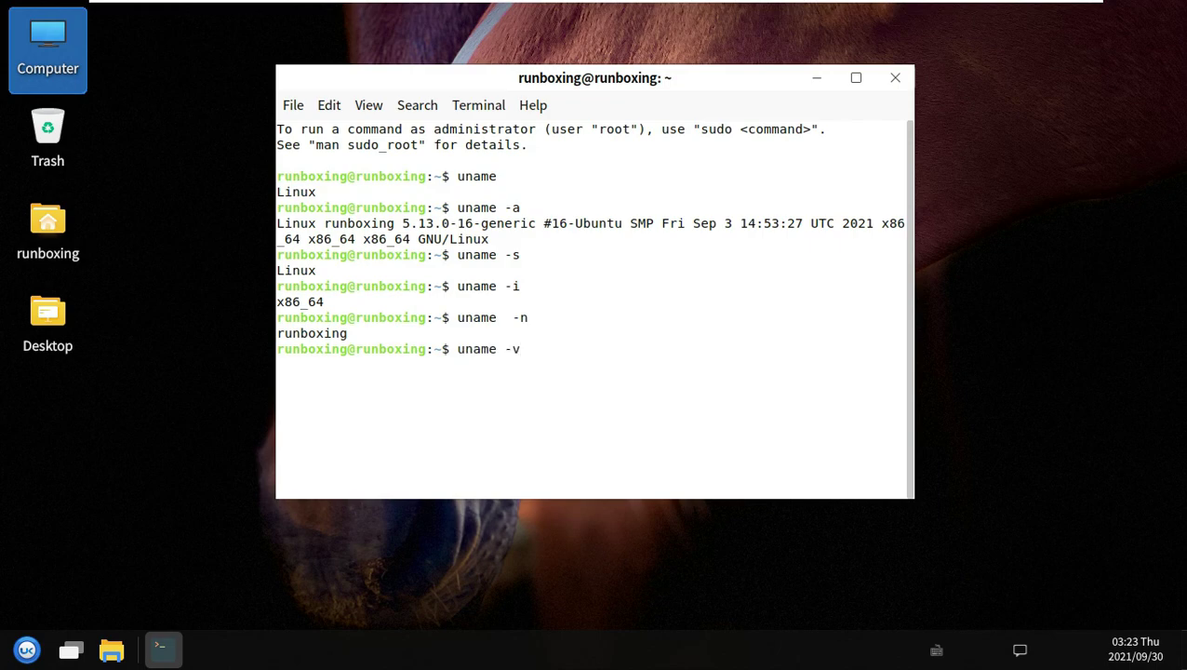
key("Return")
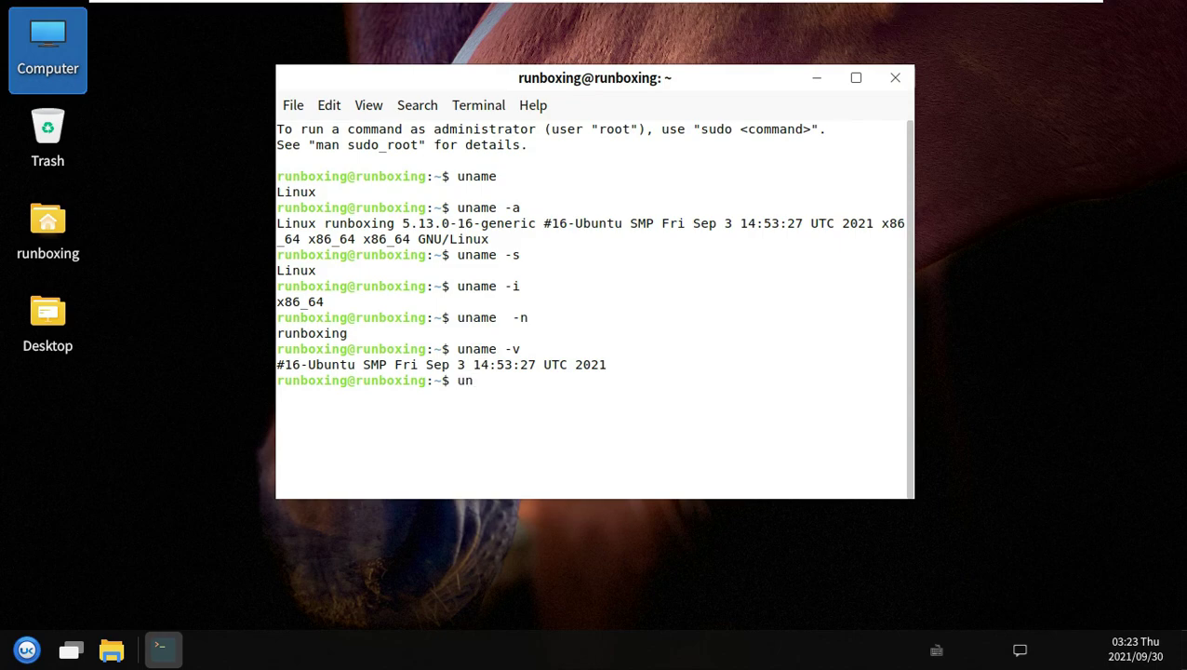
type("uname --o")
type("o")
key("Return")
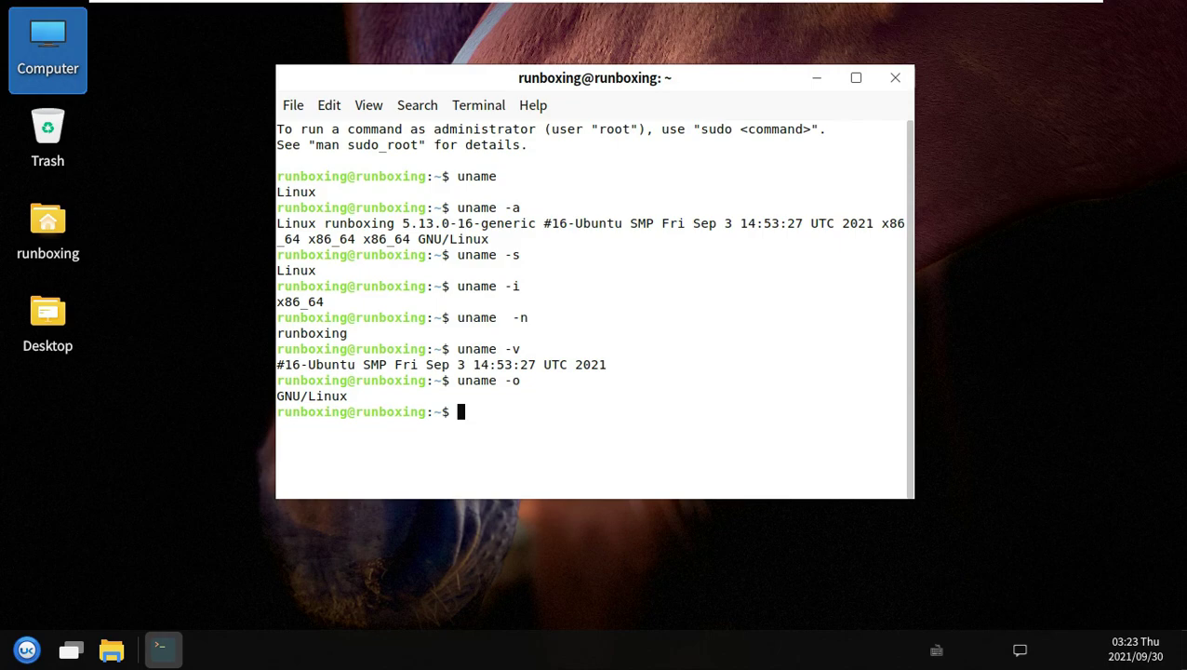
type("uname -r")
key("Return")
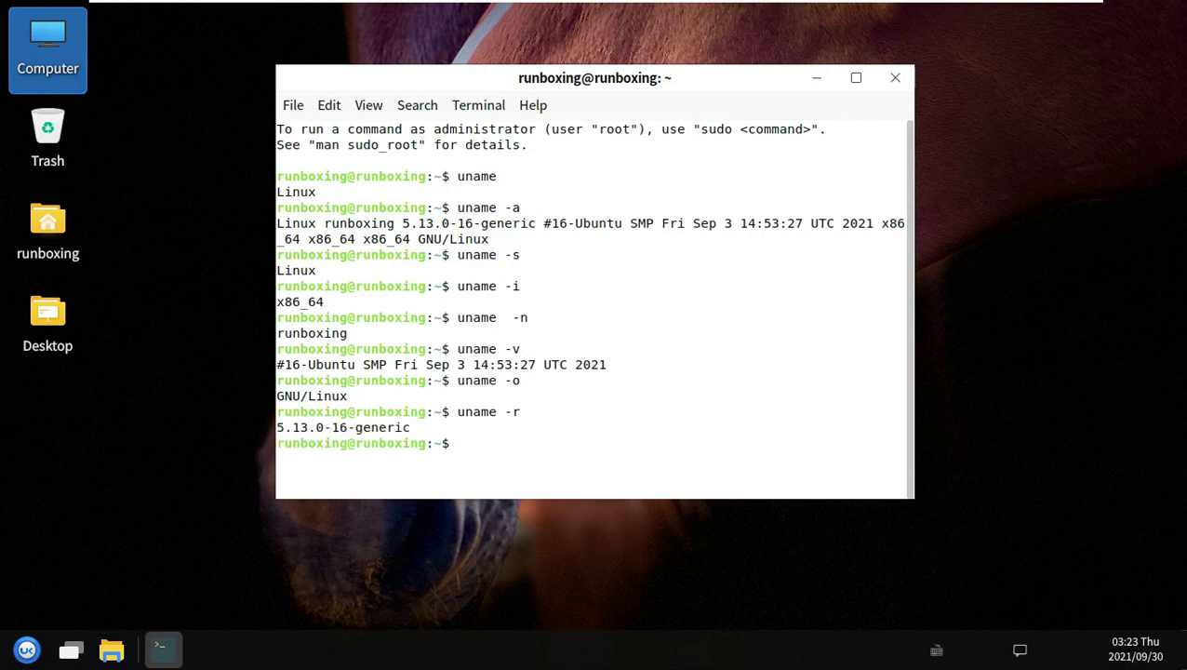
Step: Exit the MATE Terminal to return to the desktop
type("exit")
left_click_drag(519, 440, 279, 174)
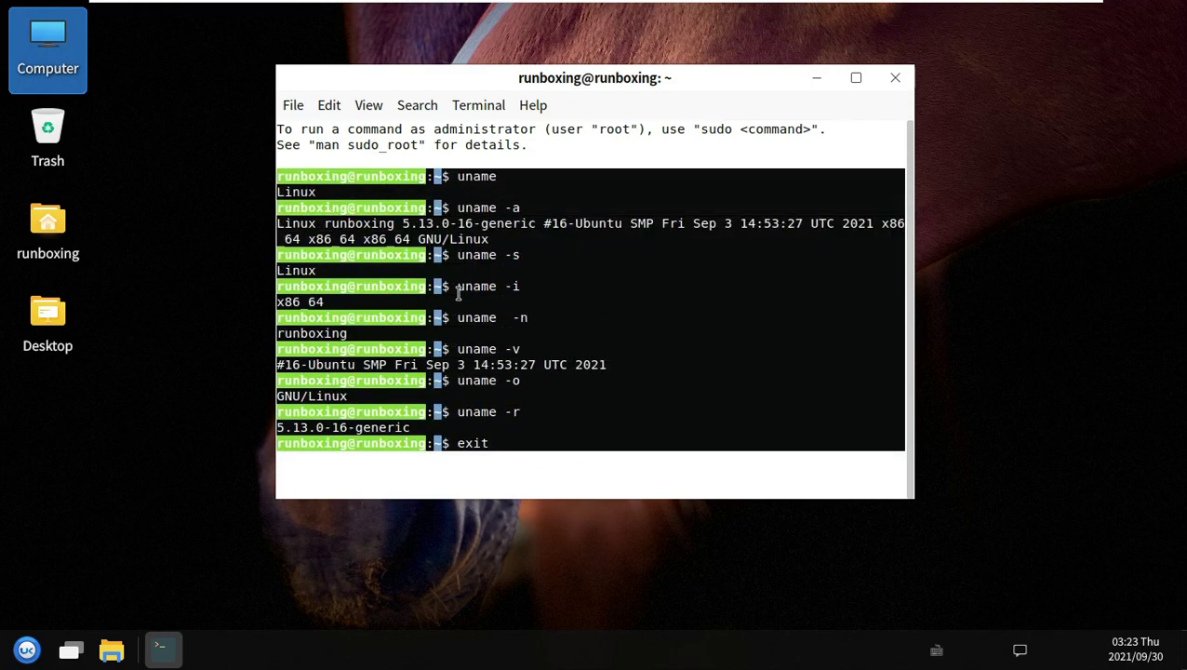
left_click(503, 434)
key("Return")
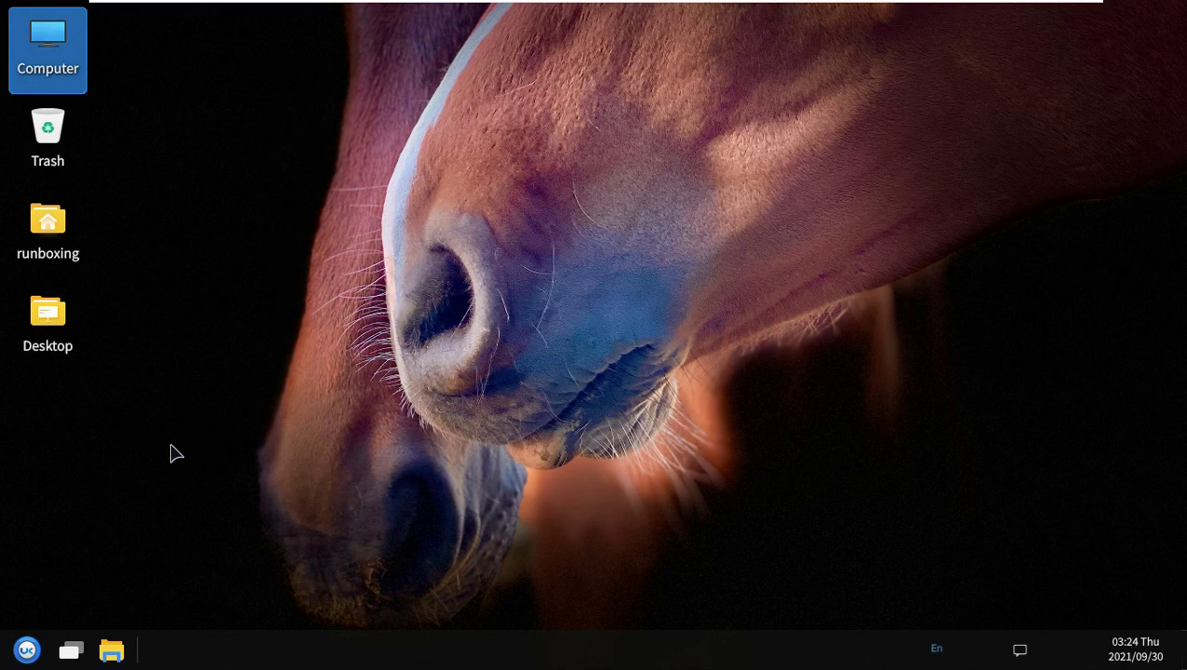
Step: Launch Firefox from the app launcher and close the privacy notice tab
left_click(27, 649)
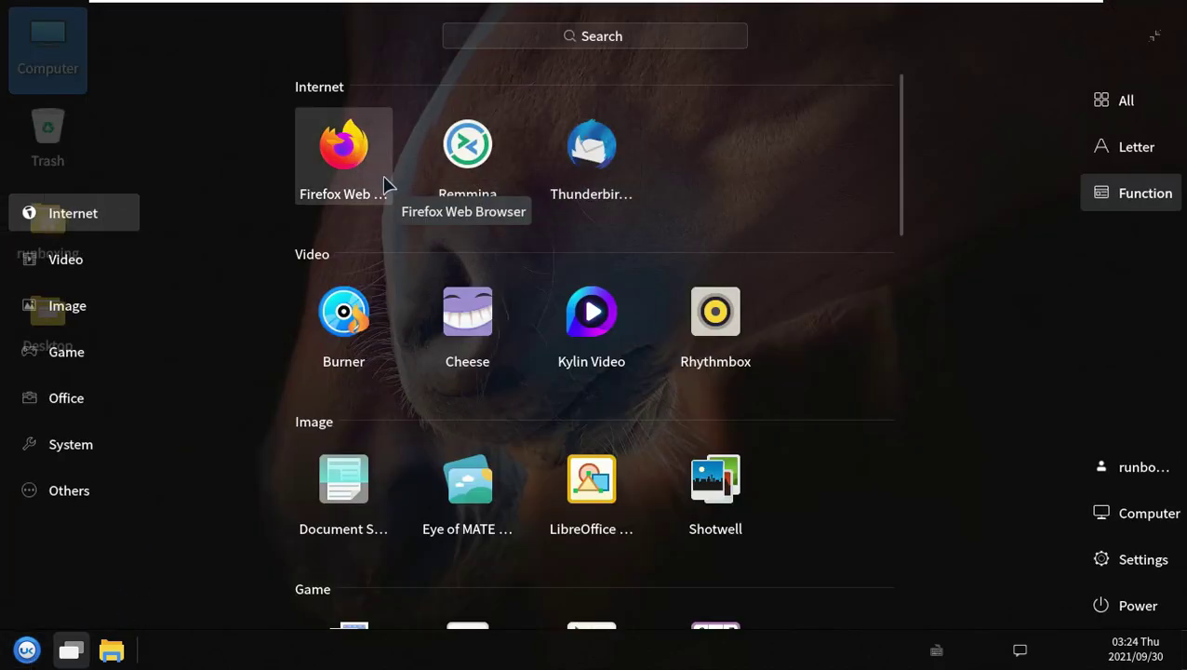
left_click(353, 184)
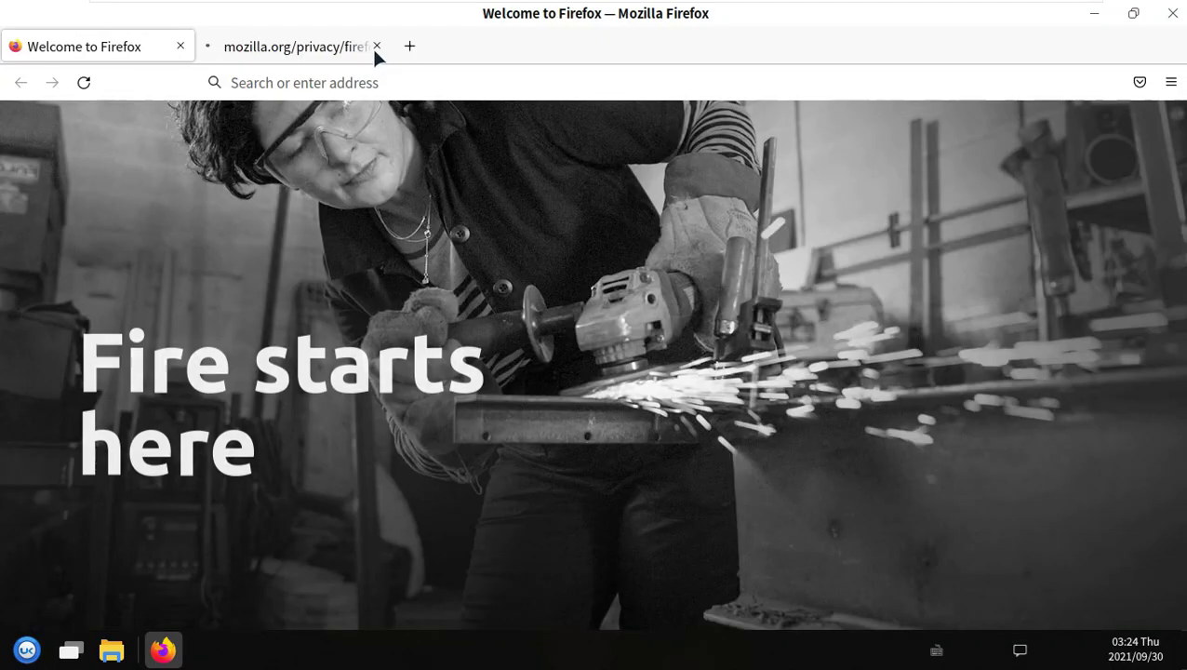
left_click(376, 46)
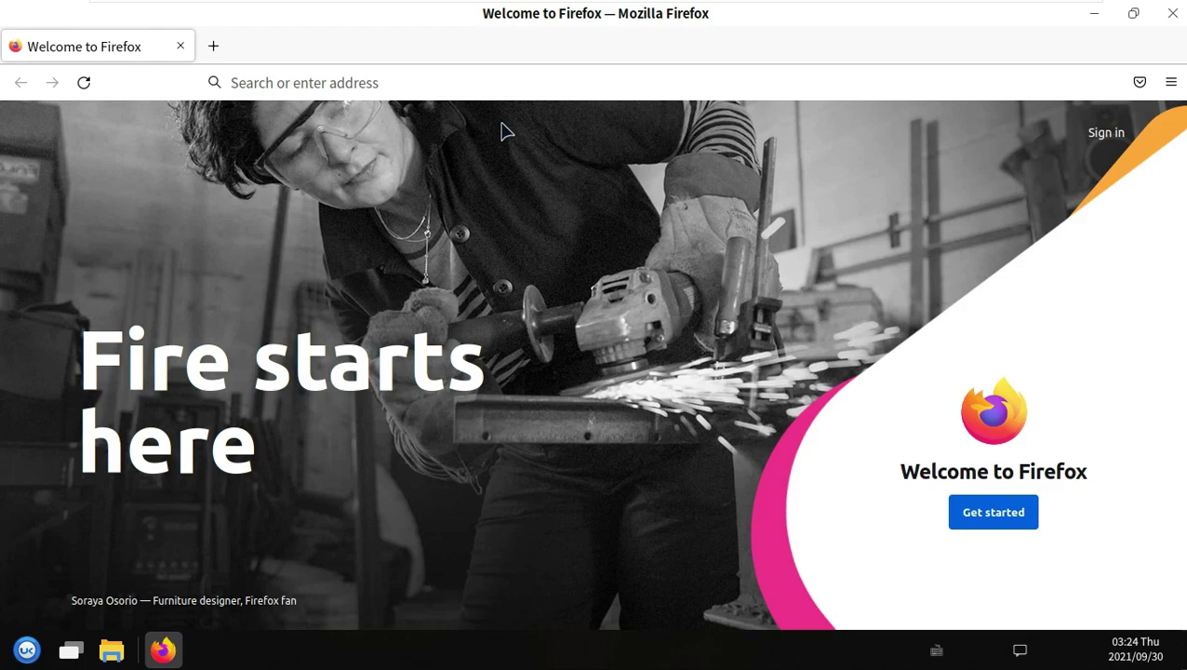
Step: Confirm in Help > About Firefox that the version is 92.0 (64-bit), then close the window
left_click(1171, 82)
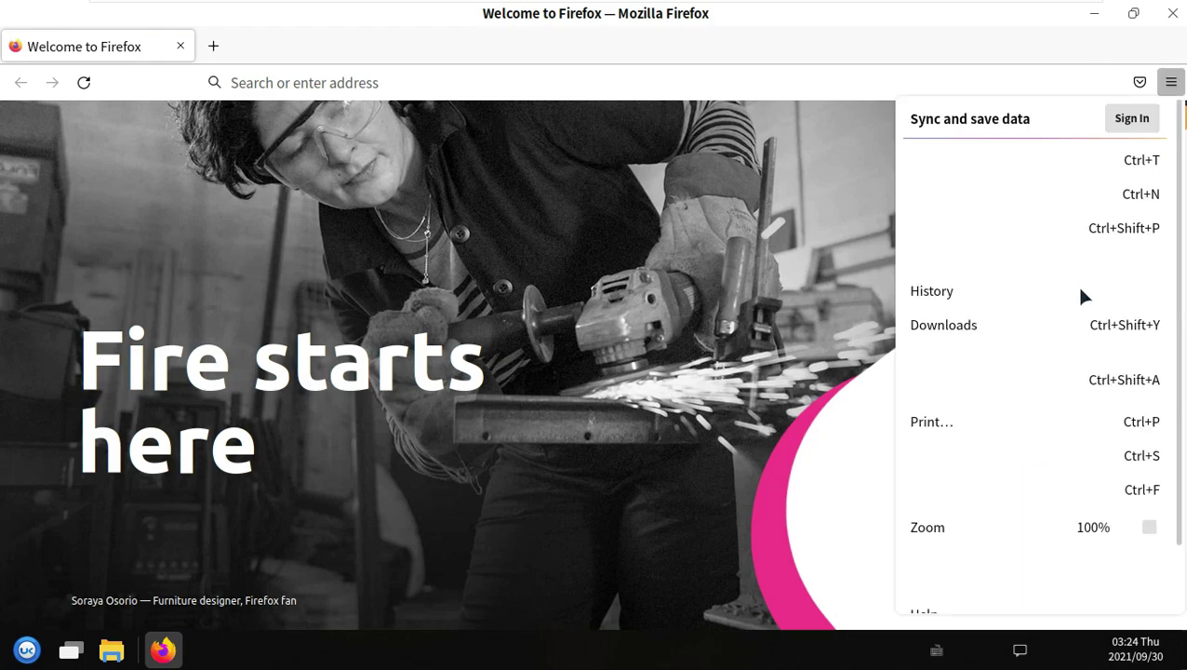
scroll(944, 550, "down", 2)
left_click(944, 548)
left_click(943, 337)
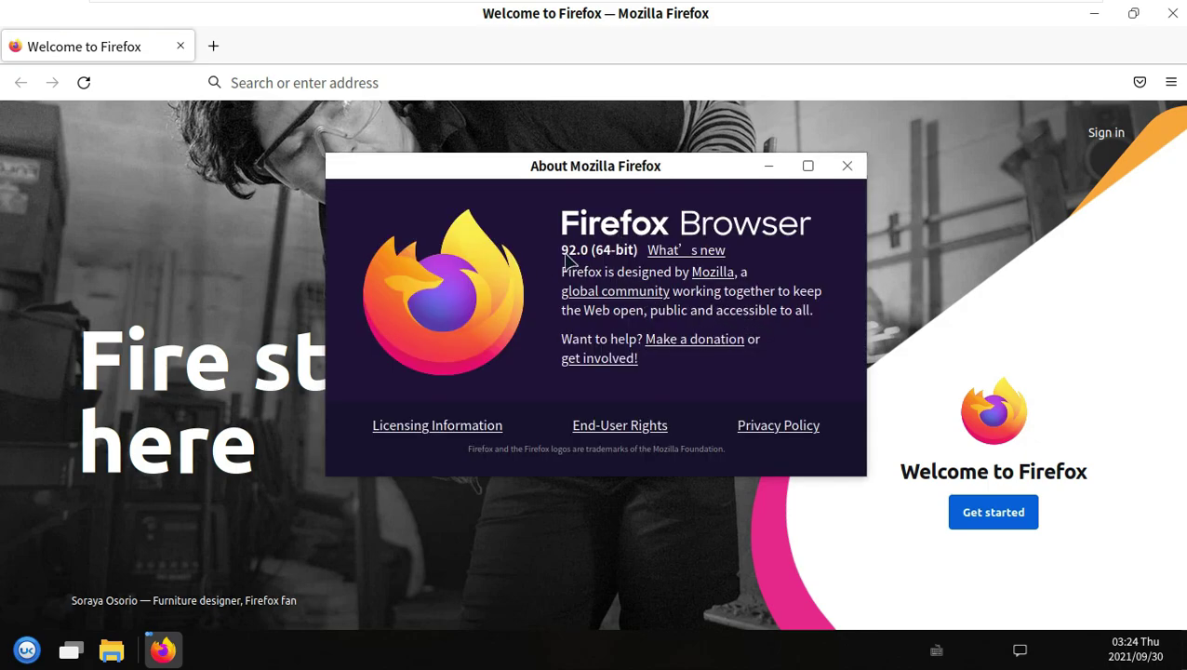
left_click_drag(562, 249, 652, 256)
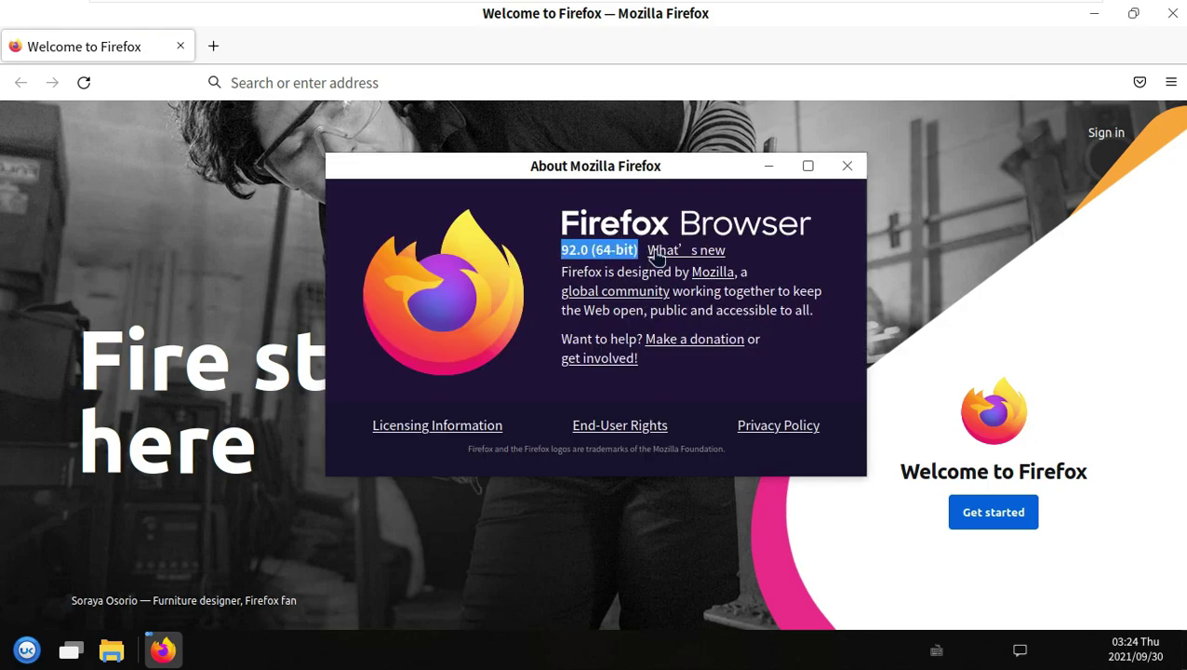
left_click(846, 166)
left_click(439, 82)
Step: Go to ubuntu.com and accept the site's cookie settings
type("ubuntu.com/")
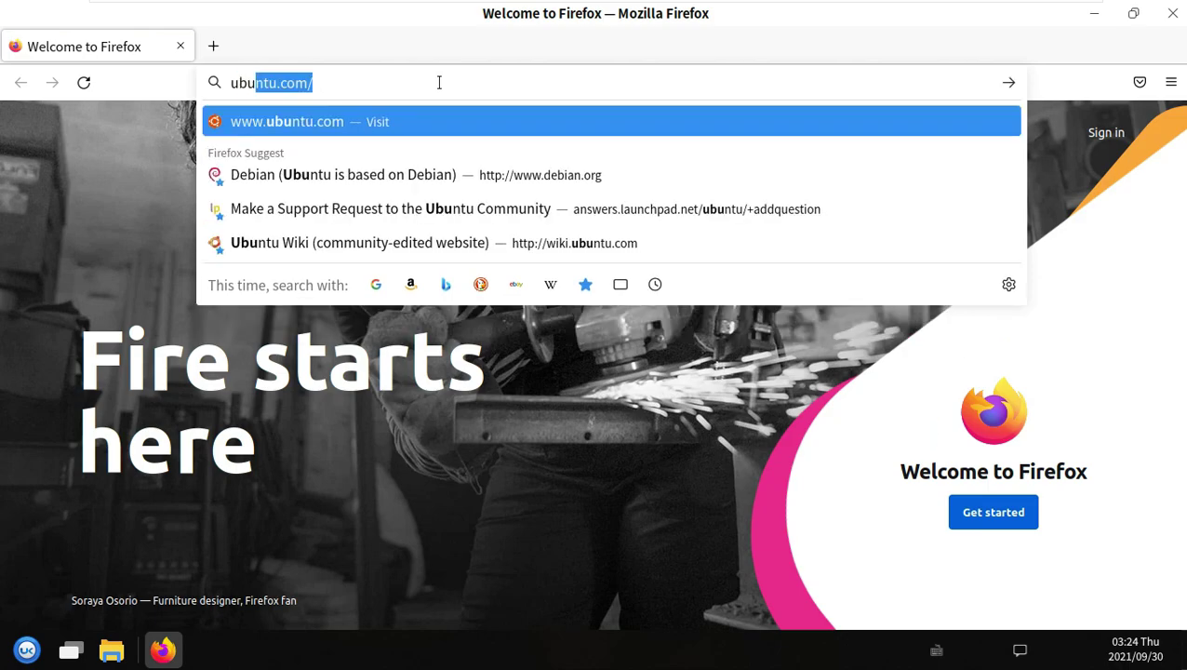
key("Return")
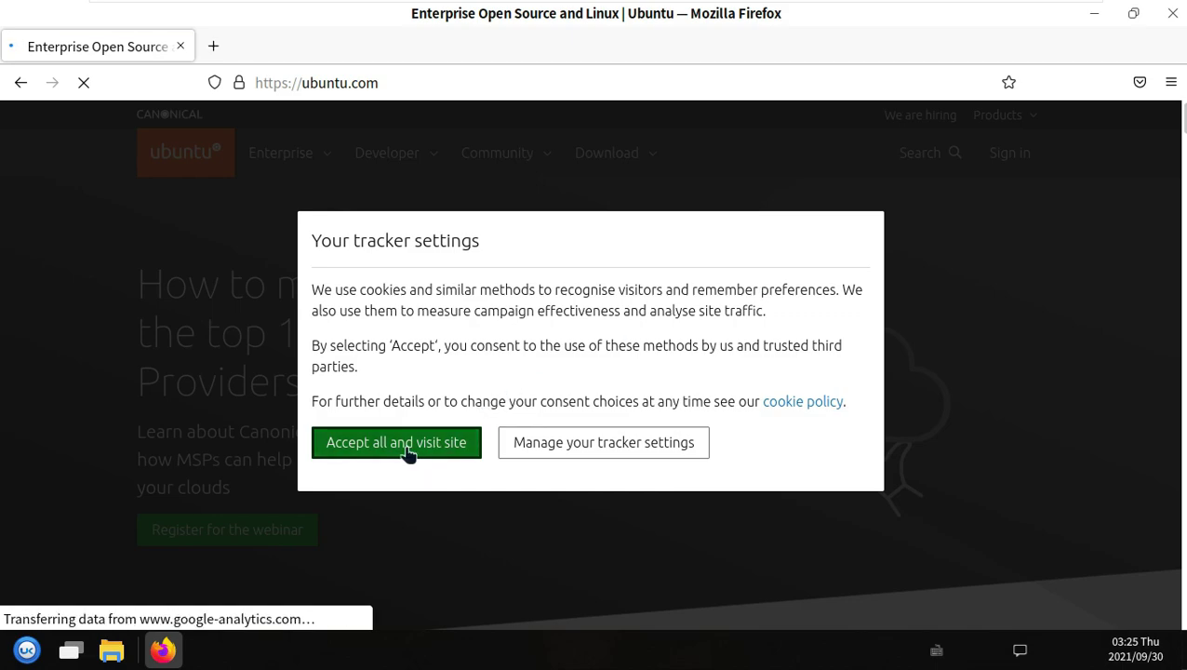
left_click(408, 445)
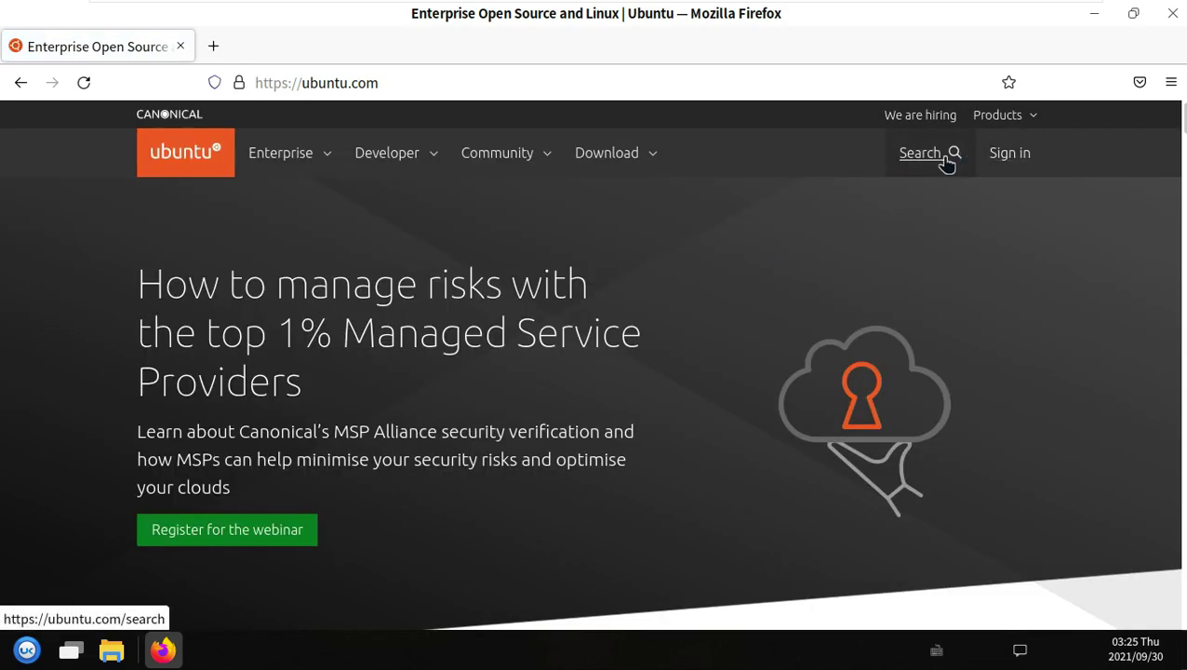
Step: Search the site for 'ubuntu 21.10 beta', view the Impish Indri Beta page, and go back to the results
left_click(947, 157)
type("ubuntu 21.10 bet")
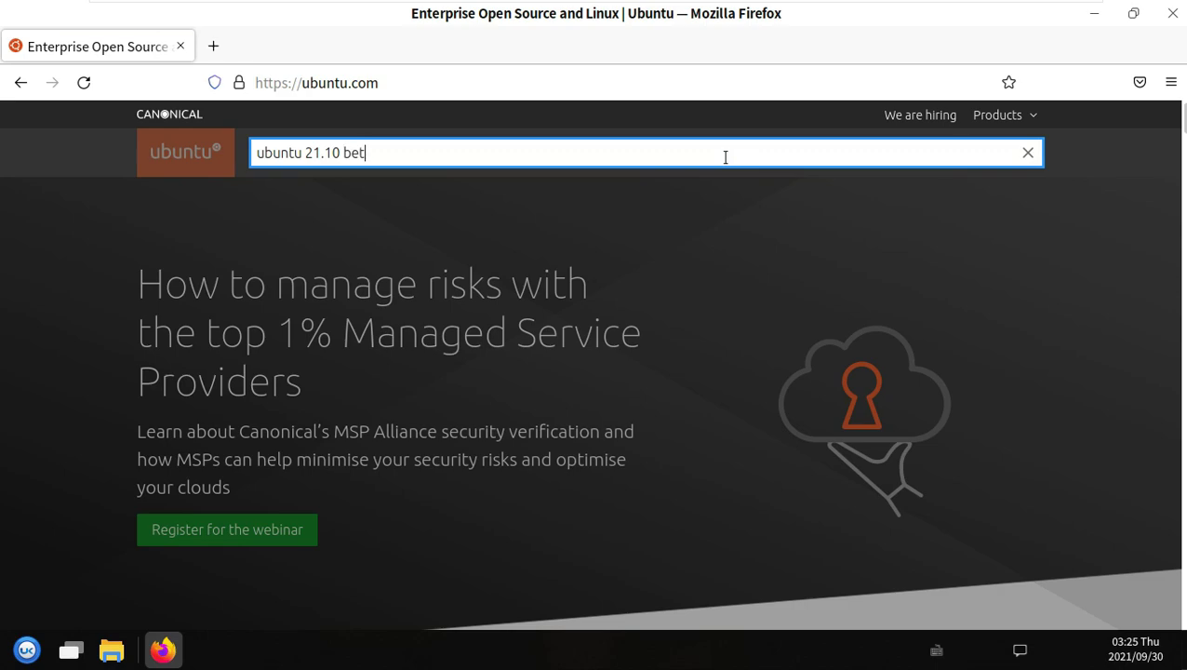
key("Return")
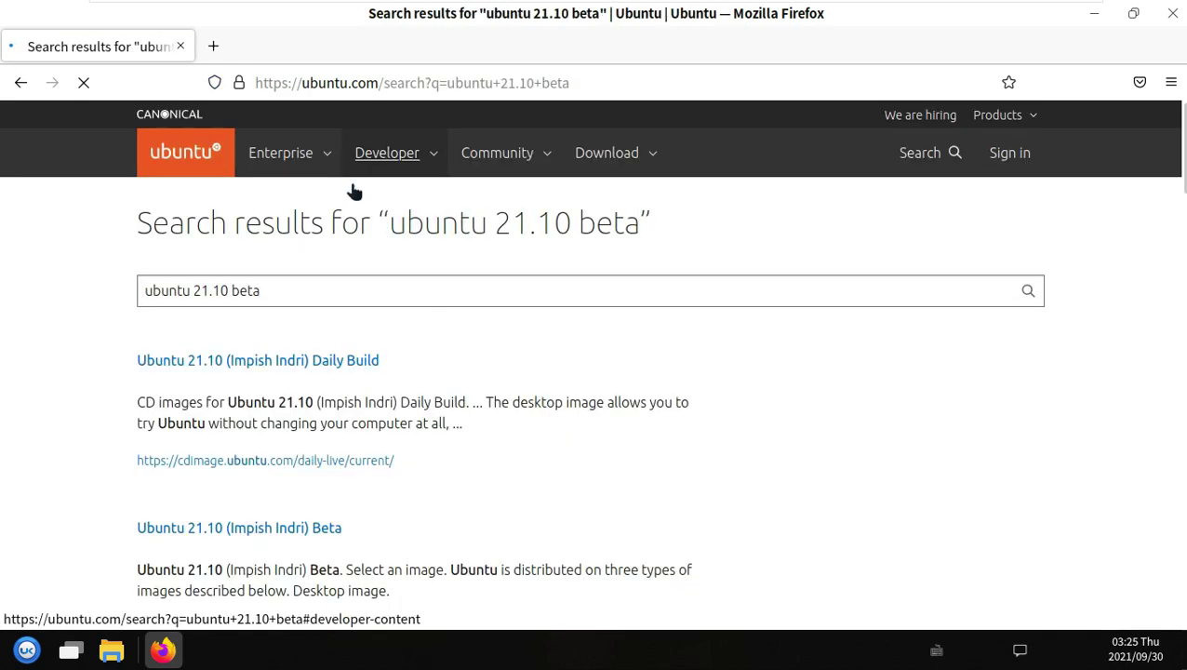
scroll(248, 296, "down", 3)
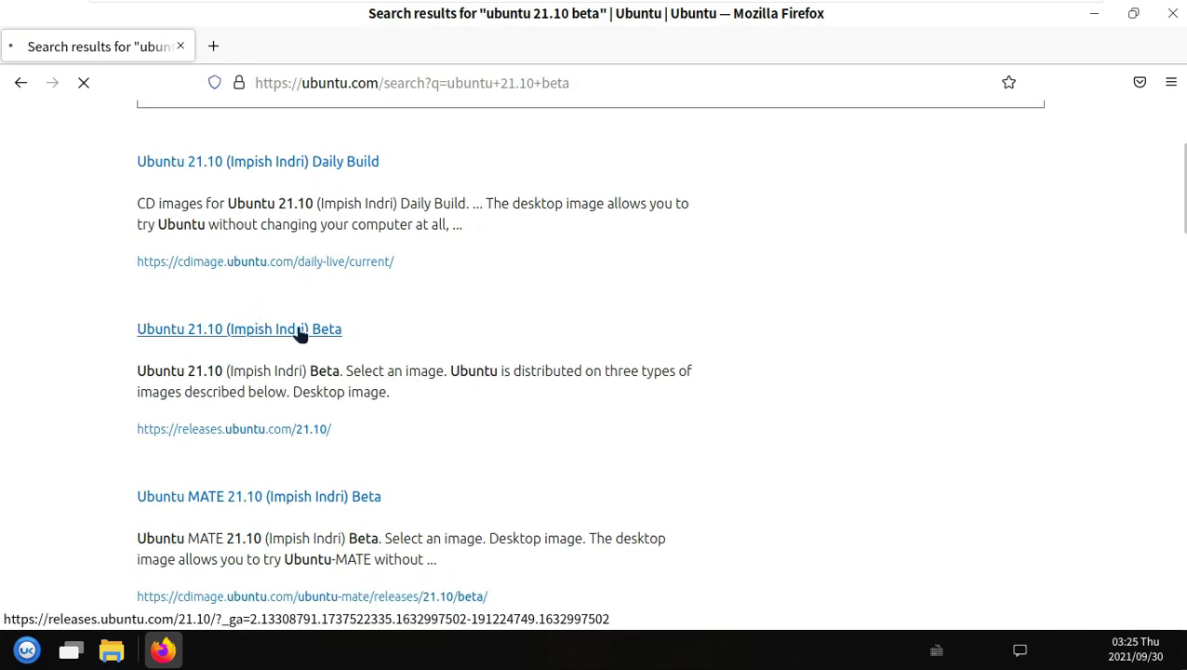
left_click(296, 327)
scroll(296, 328, "down", 5)
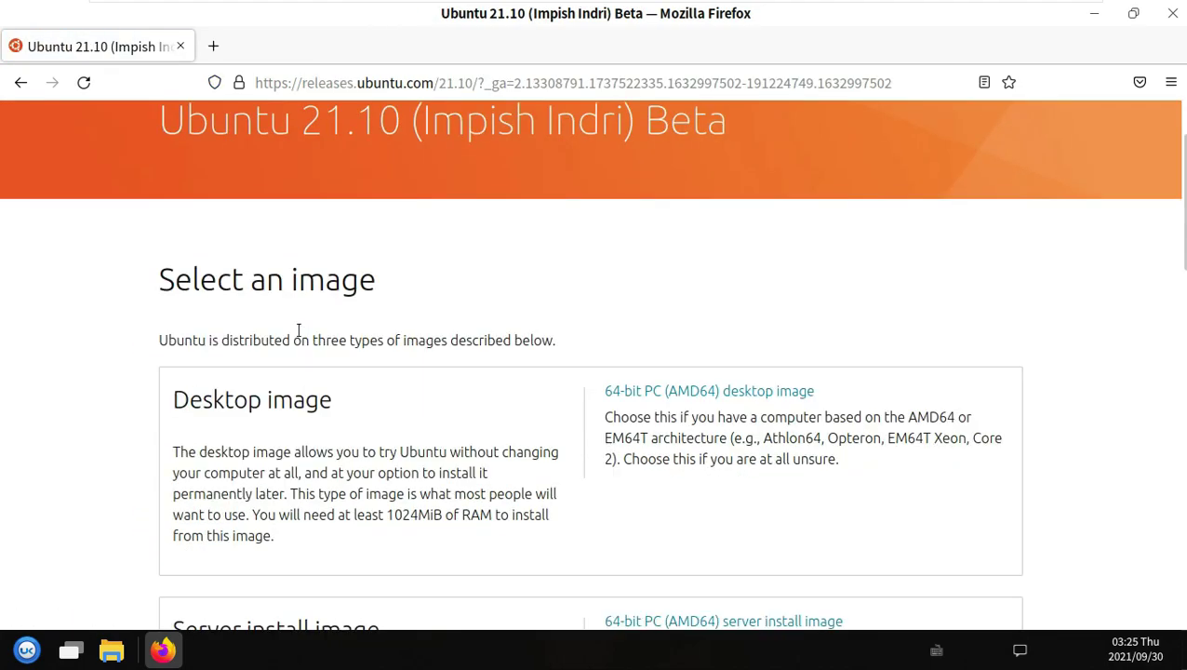
scroll(299, 330, "down", 15)
left_click(20, 82)
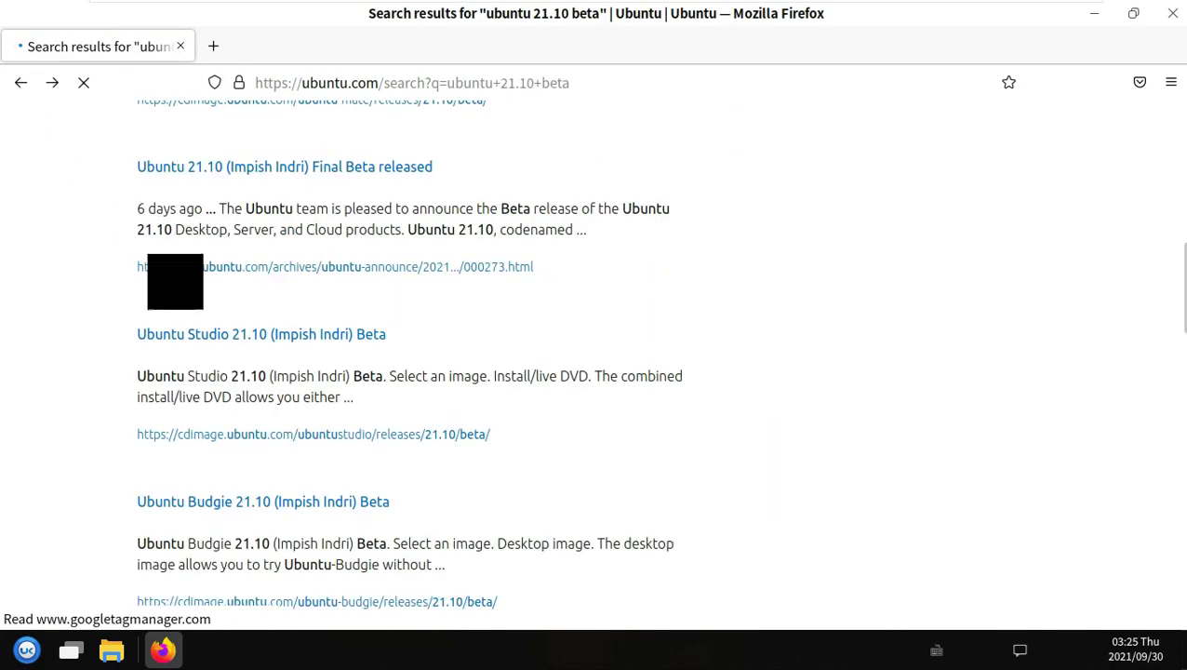